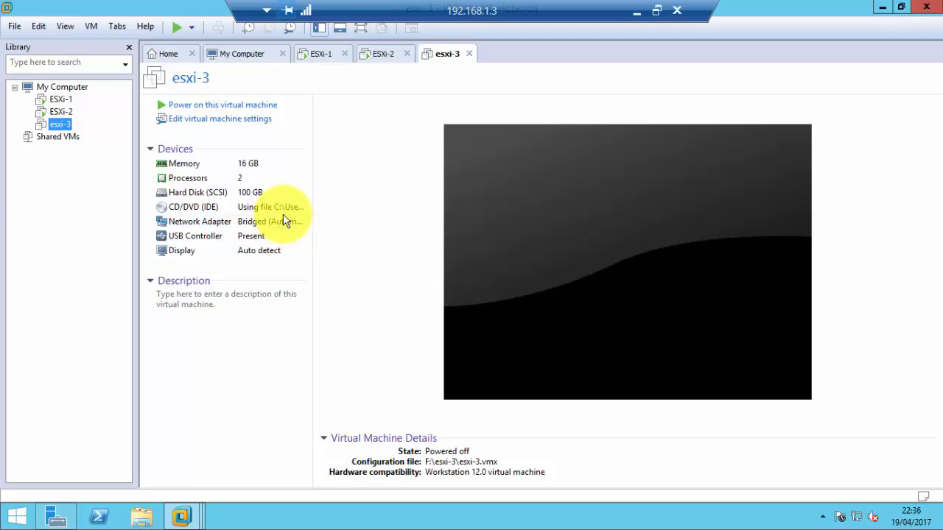
Power on the esxi-3 virtual machine and proceed through the ESXi 6.5.0 installer's welcome screen, accepting the End User License Agreement
left_click(199, 112)
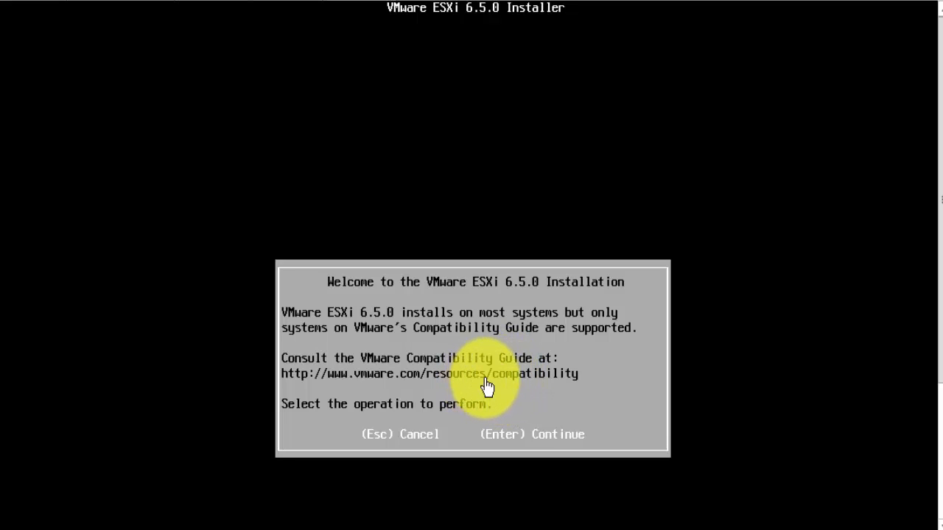
left_click(518, 439)
key("Return")
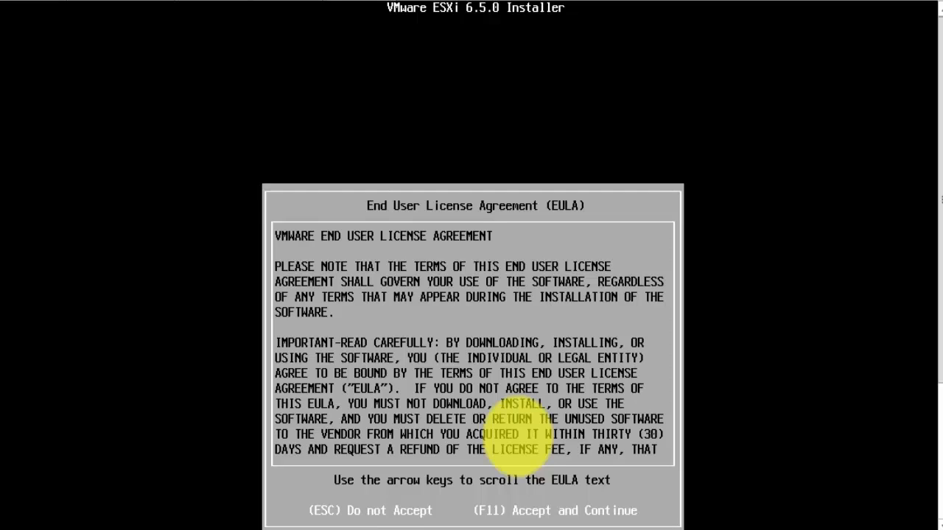
key("F11")
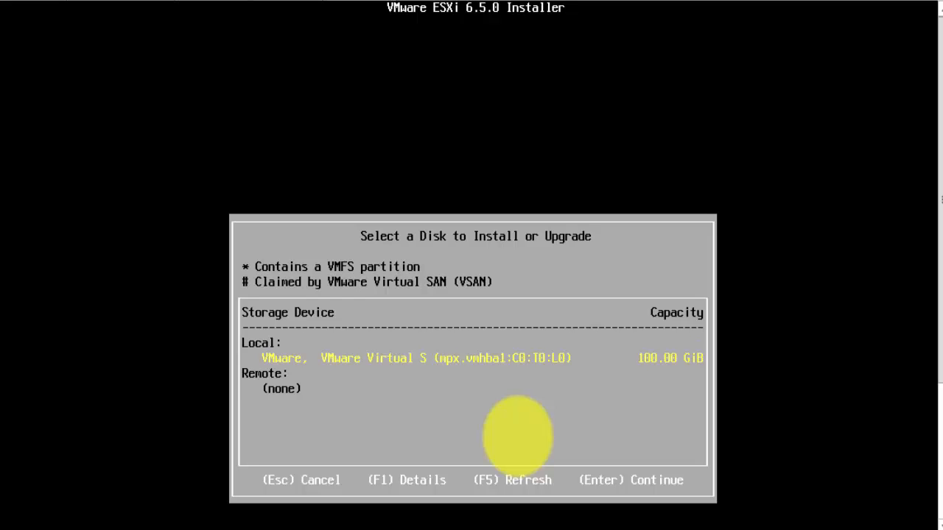
Choose the local 100 GiB VMware virtual disk as the installation target and United Kingdom as the keyboard layout
key("Return")
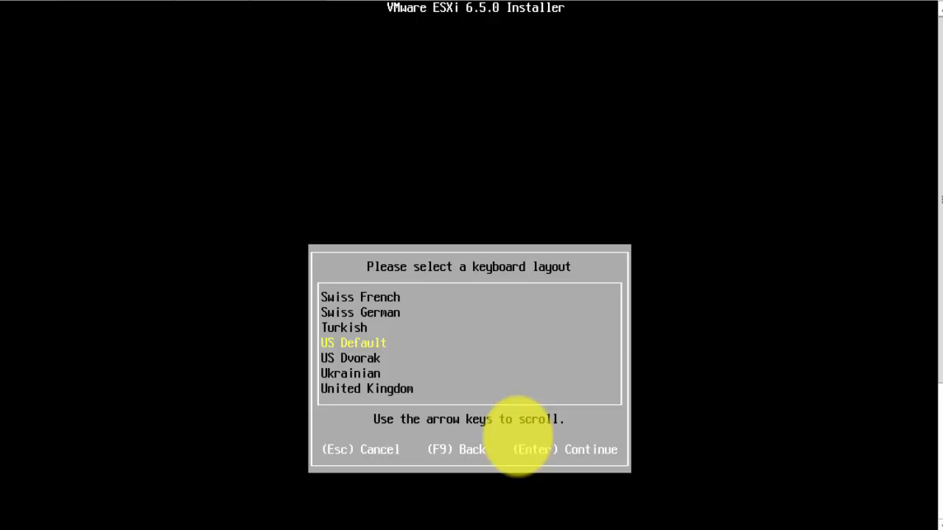
key("Down")
key("Down")
key("Down")
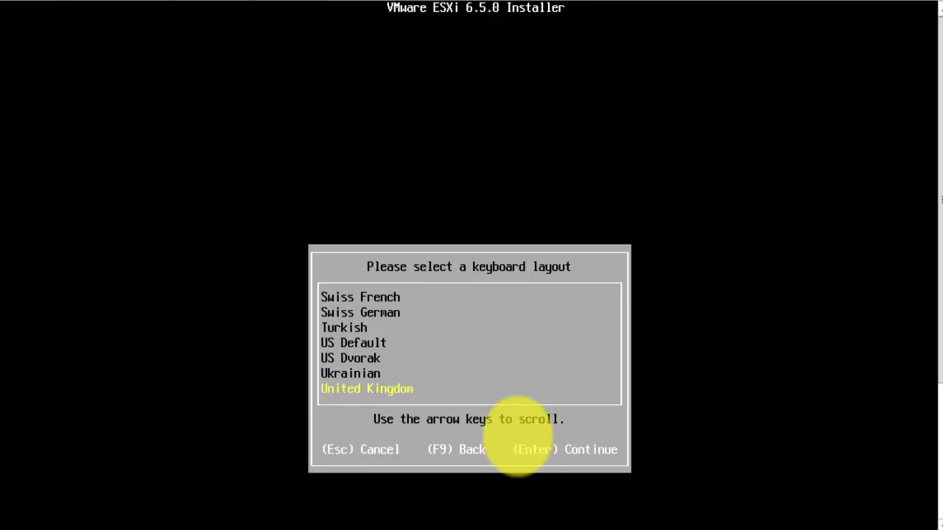
key("Return")
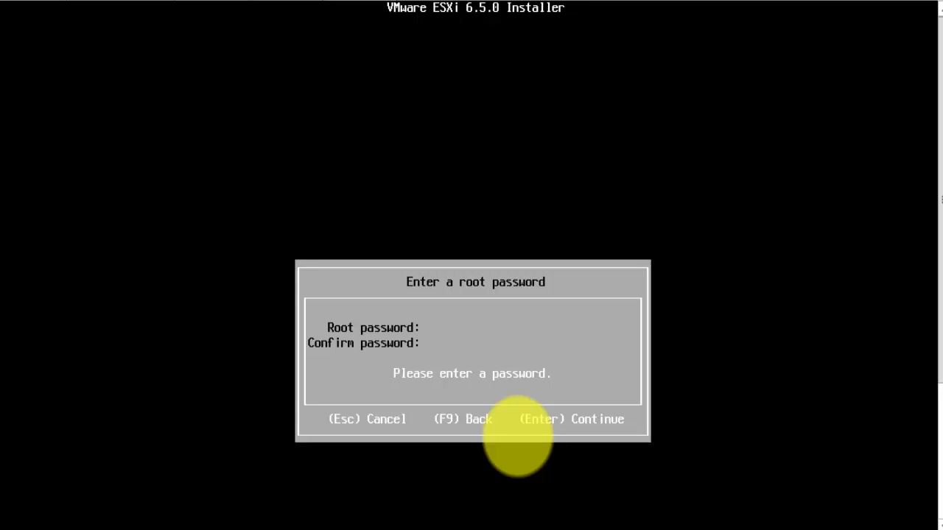
Enter and confirm the root password for the new ESXi host
type("******")
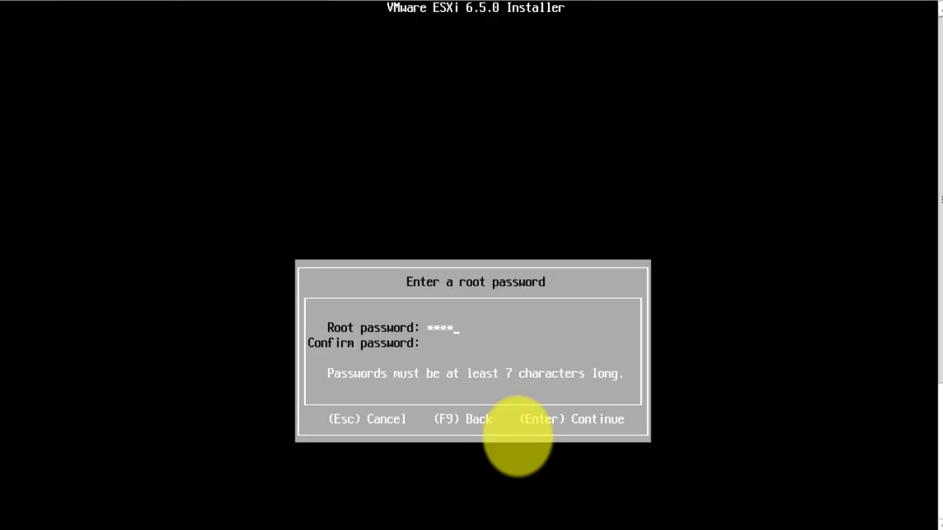
type("**")
key("Tab")
type("********")
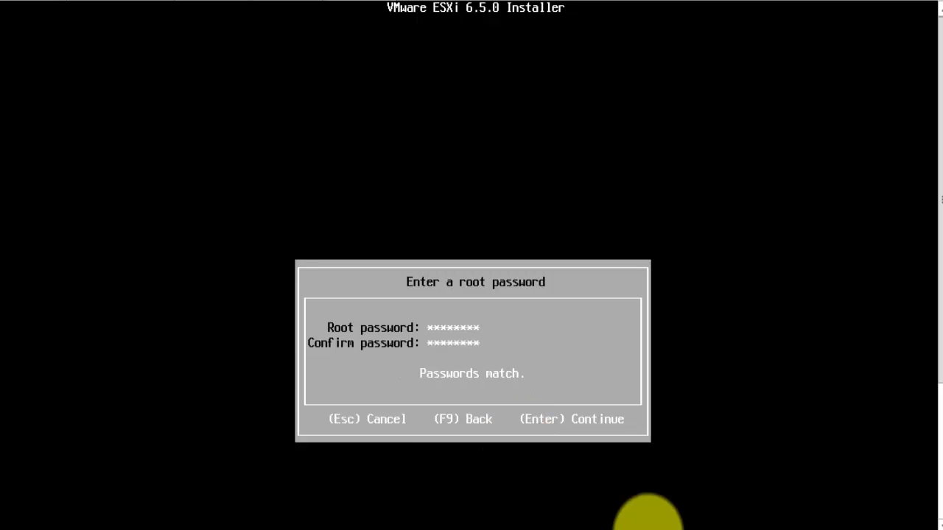
key("Return")
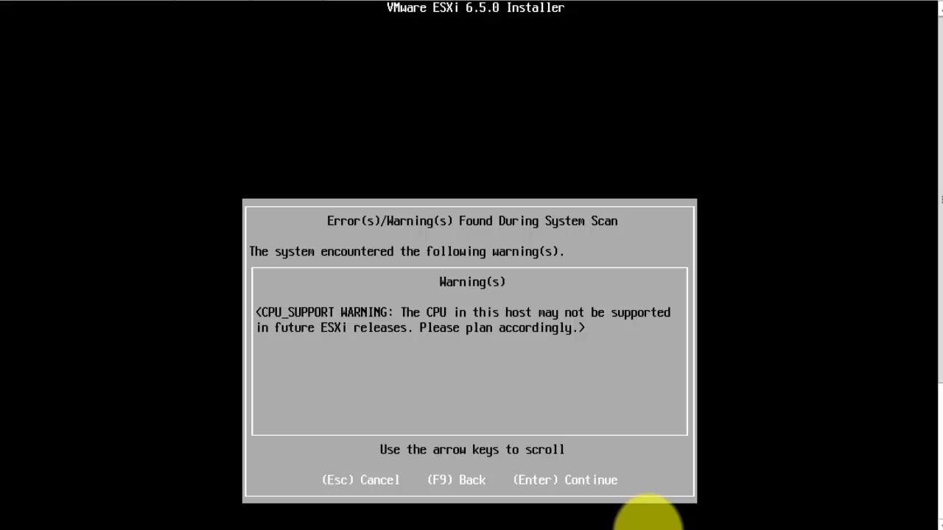
Install ESXi 6.5.0 on the selected disk and reboot the server once the installation completes
key("Return")
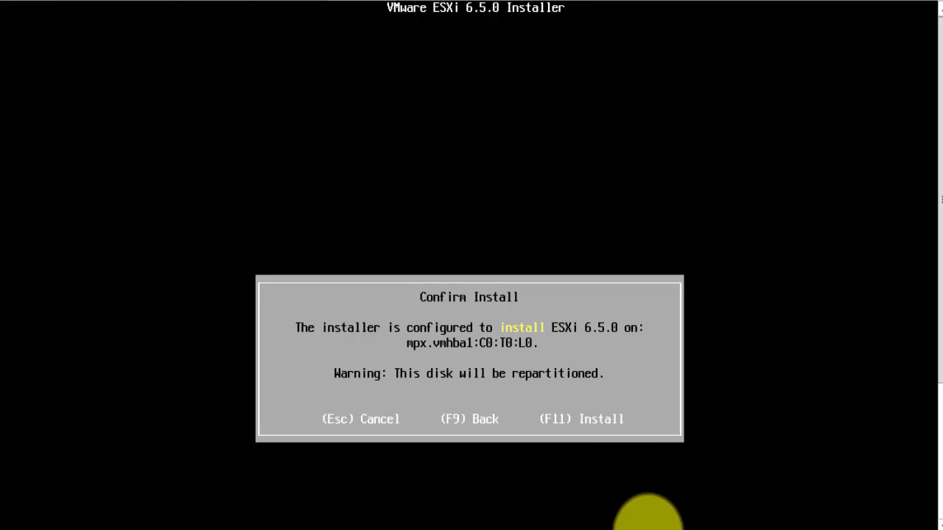
key("F11")
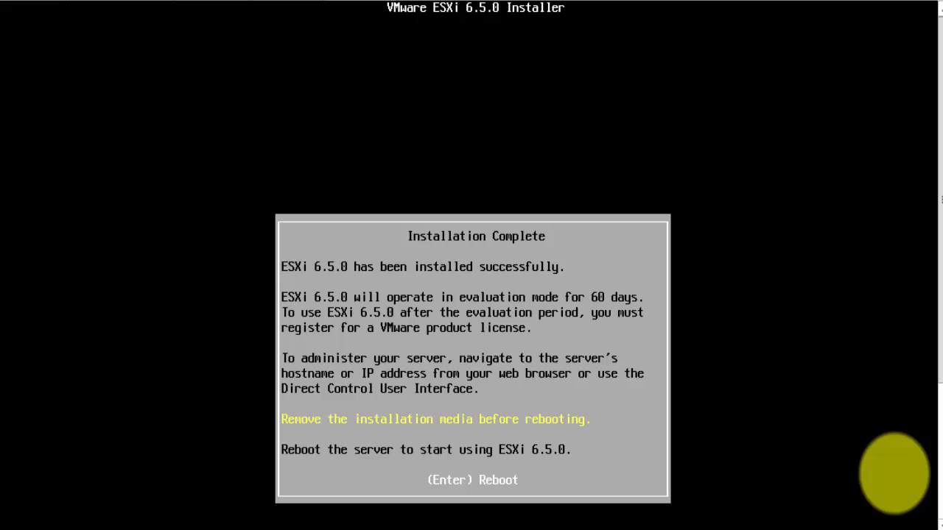
key("Return")
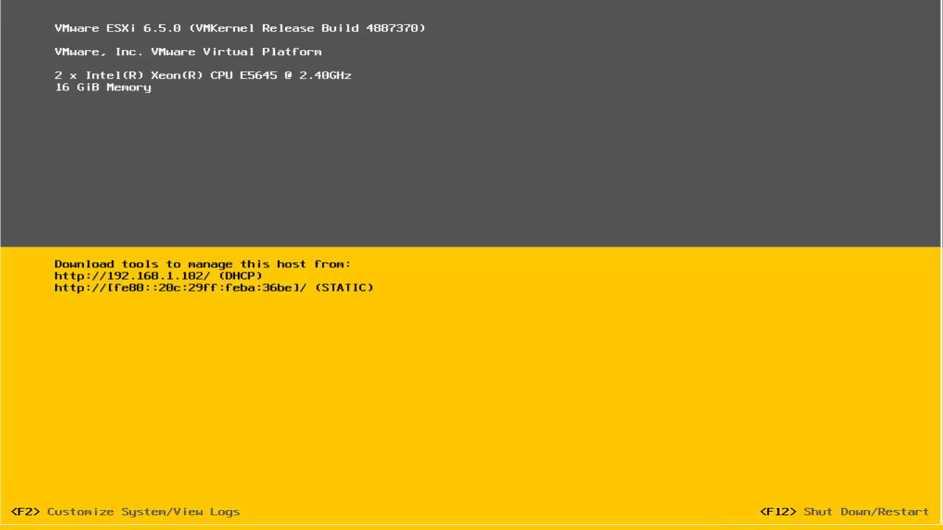
Log in to the host's system customization console as root with the root password
key("F2")
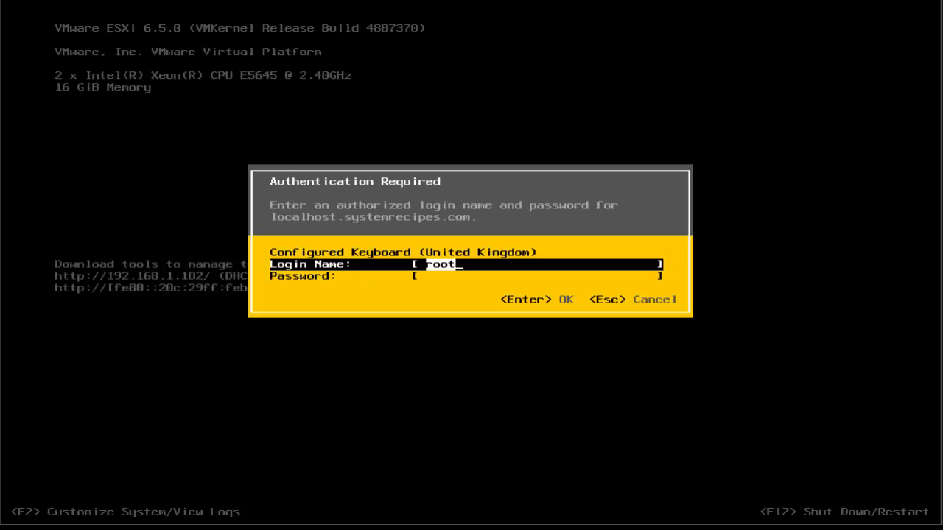
key("Tab")
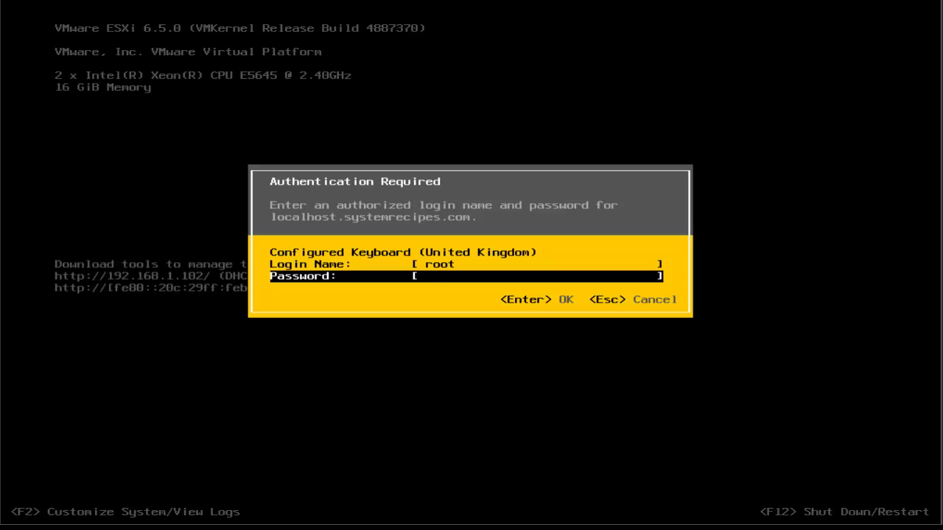
type("********")
key("Return")
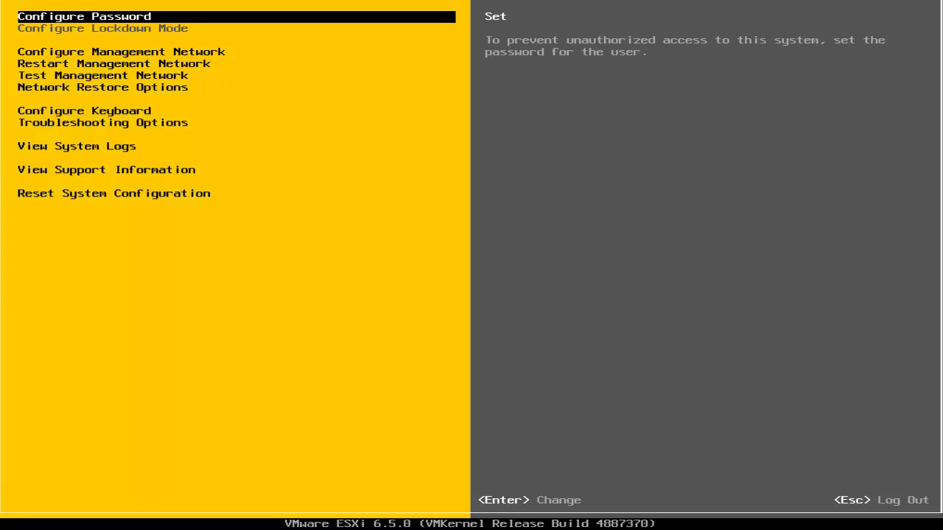
Switch the management network's IPv4 configuration to a static IPv4 address and network configuration
key("Down")
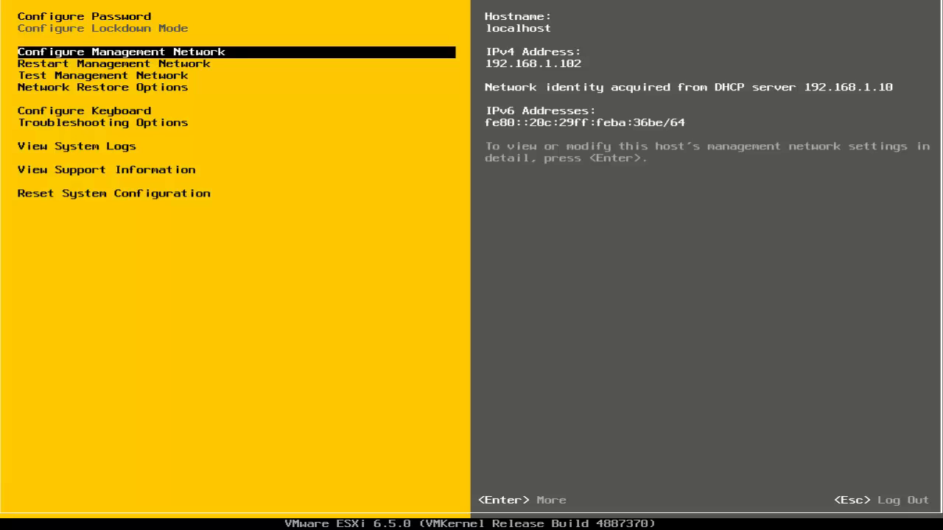
key("Return")
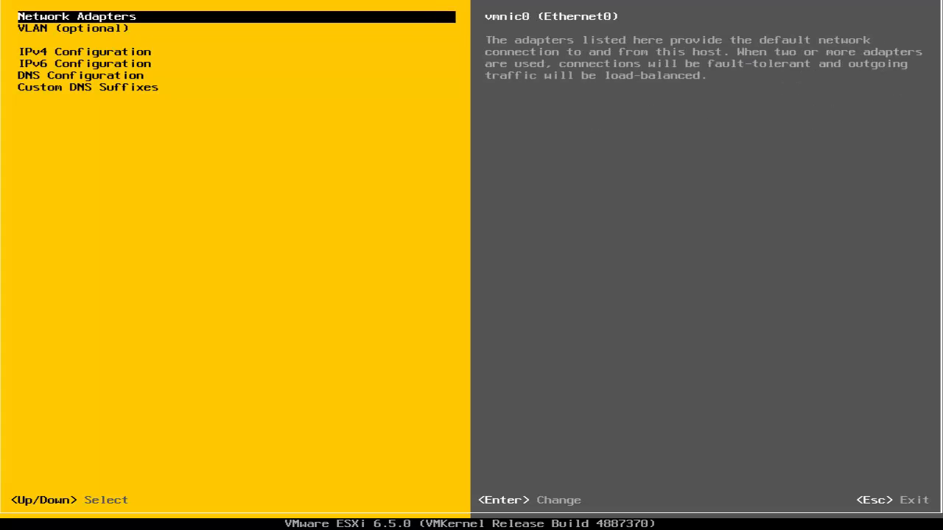
key("Down")
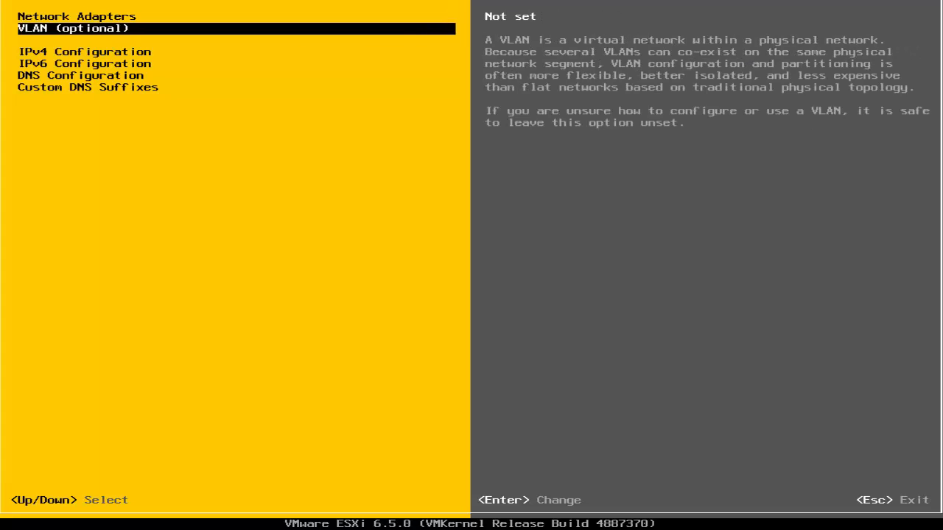
key("Down")
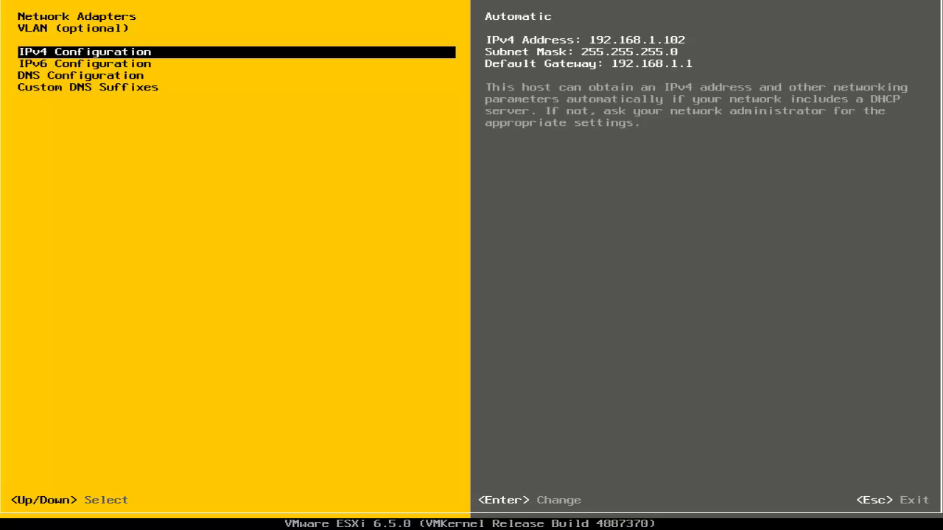
key("Return")
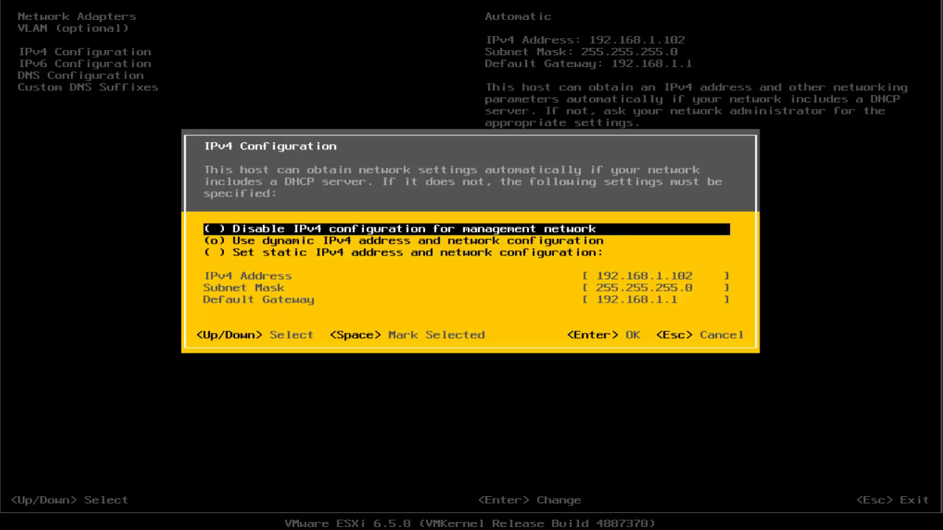
key("Down")
key("Down")
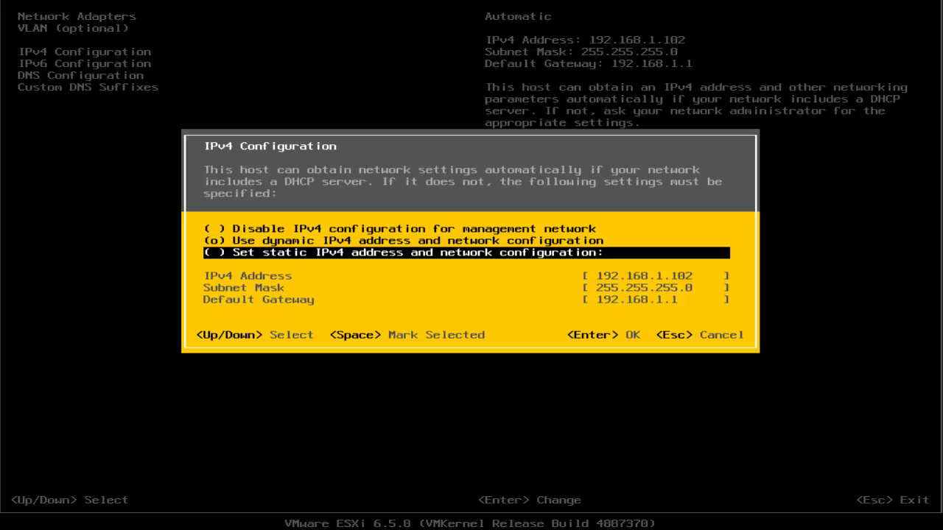
key("Up")
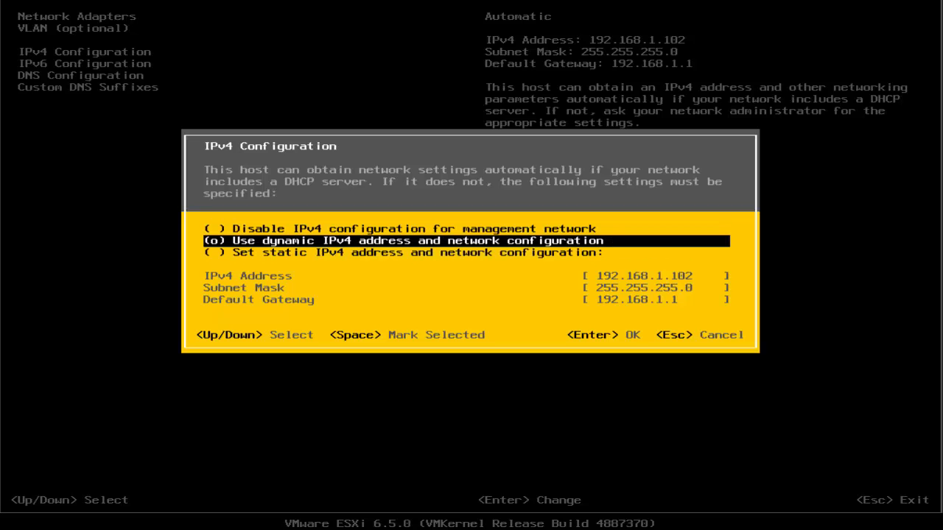
key("Down")
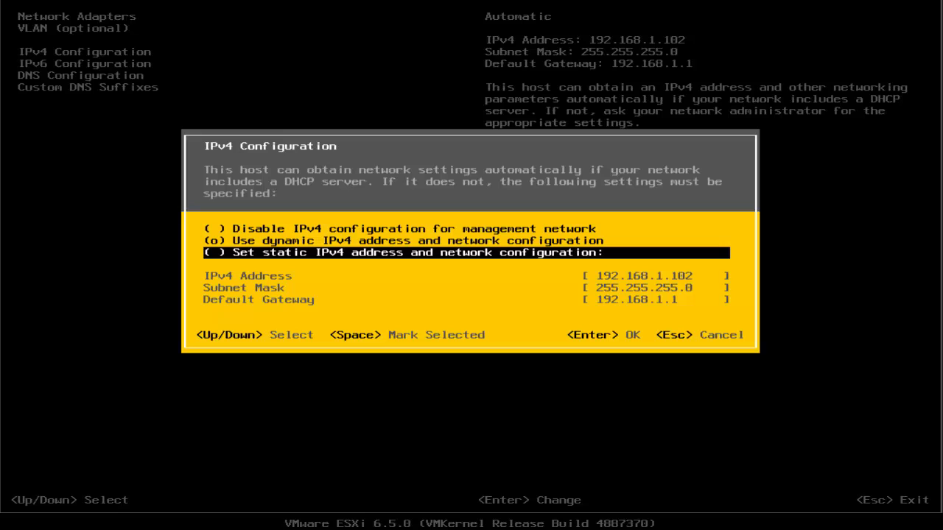
key("Up")
key("Up")
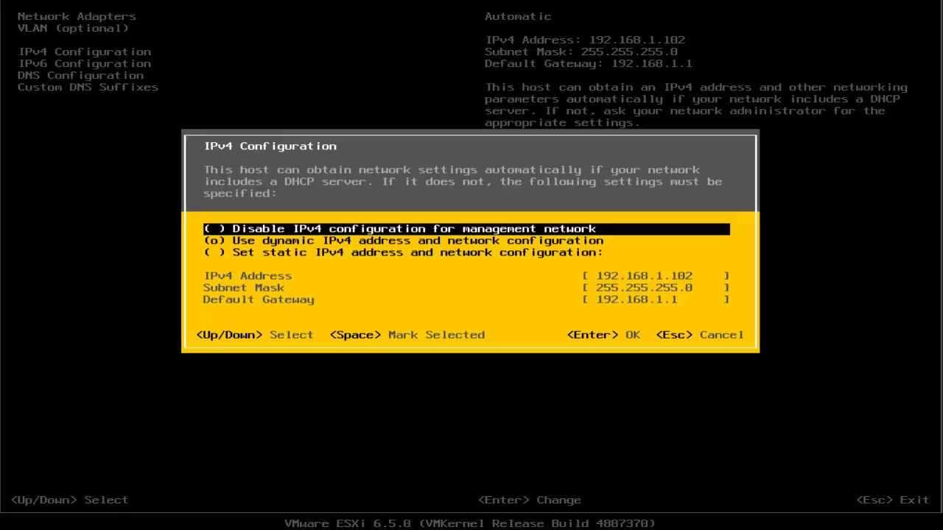
key("Down")
key("Down")
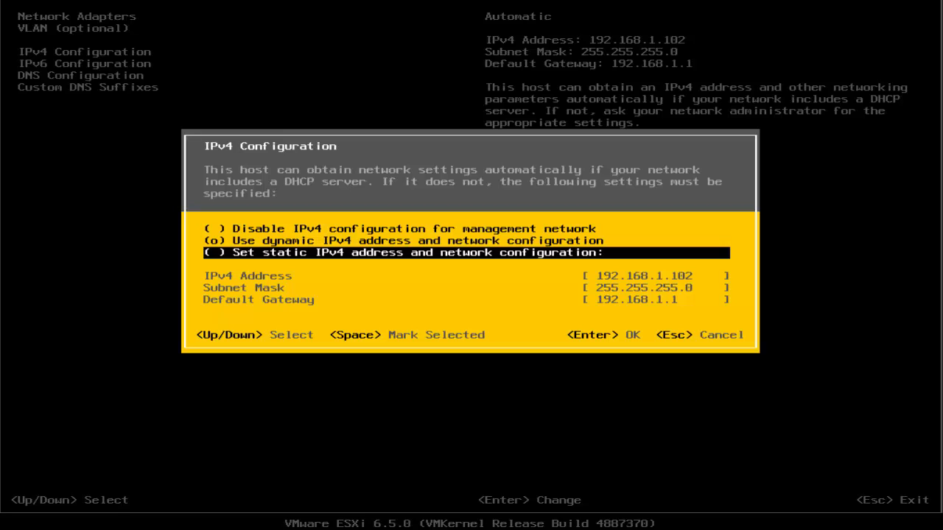
key("space")
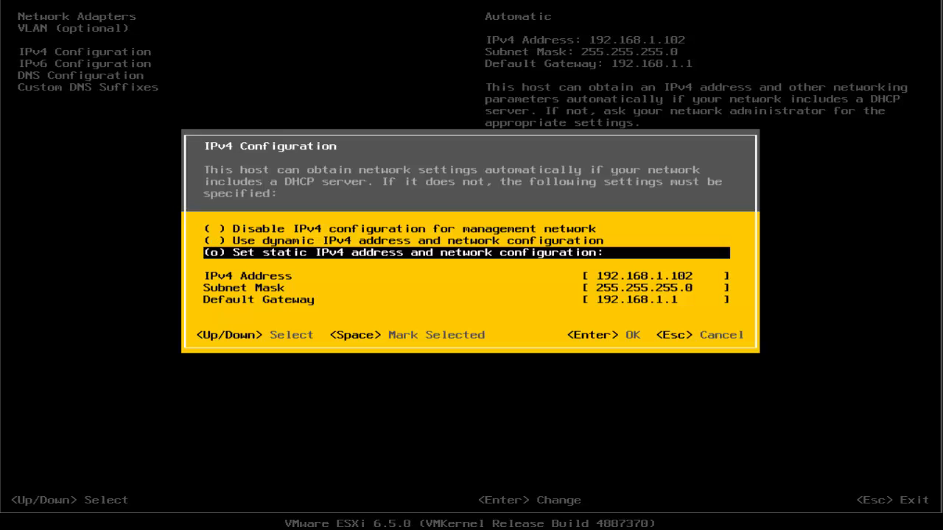
Set the host's static IPv4 address to 192.168.1.8 and accept the IPv4 configuration
key("Down")
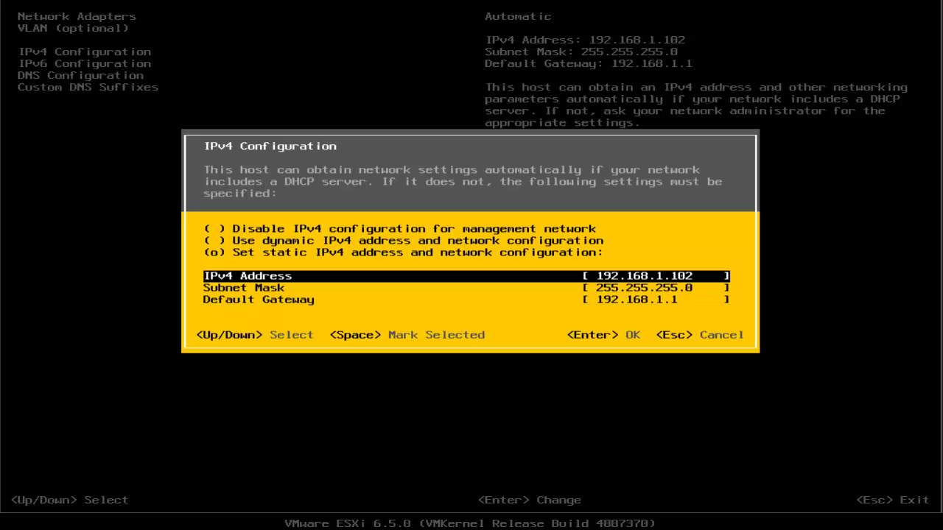
key("BackSpace")
key("BackSpace")
key("BackSpace")
type("8")
key("Down")
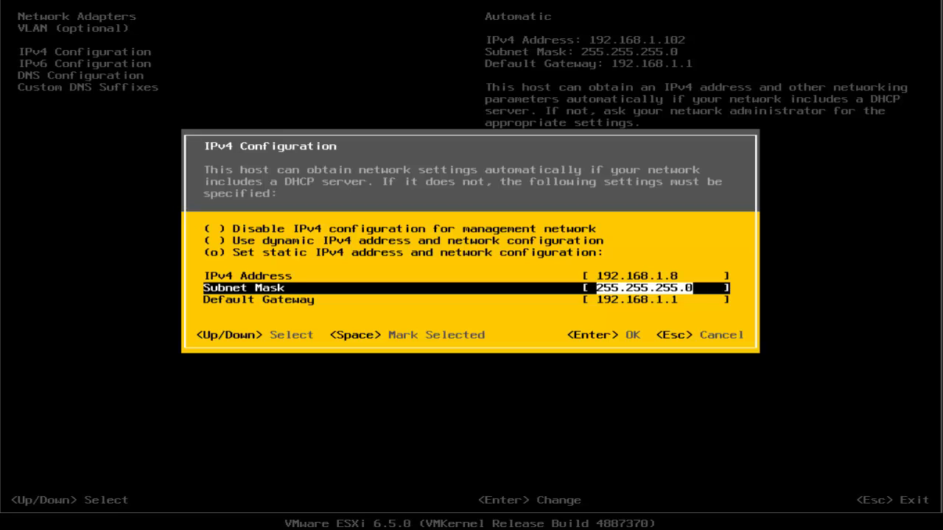
key("Down")
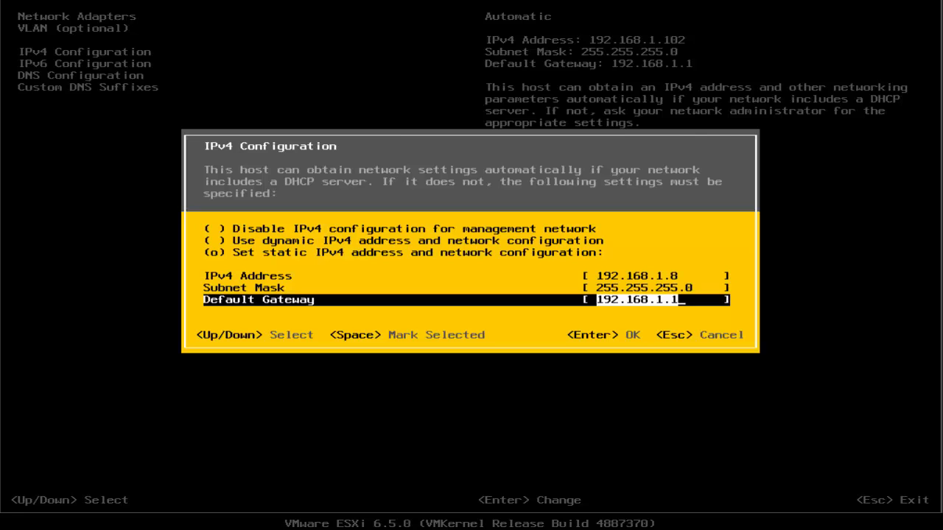
key("Return")
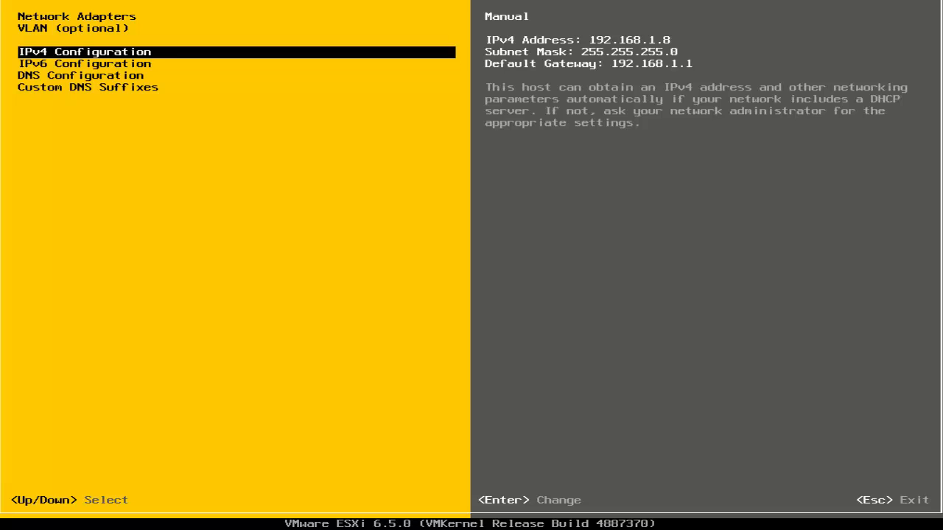
Set the host's name to esxi-3 in the management network's DNS configuration and accept it
key("Down")
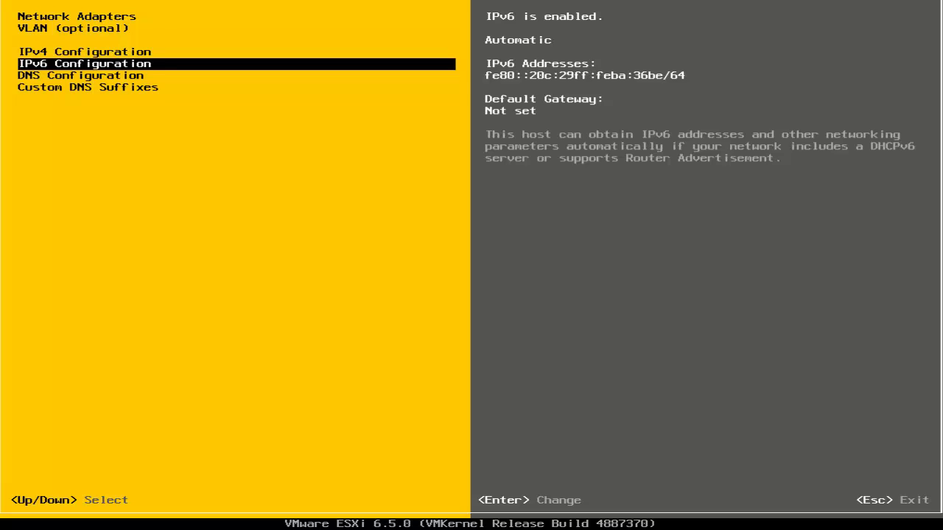
key("Down")
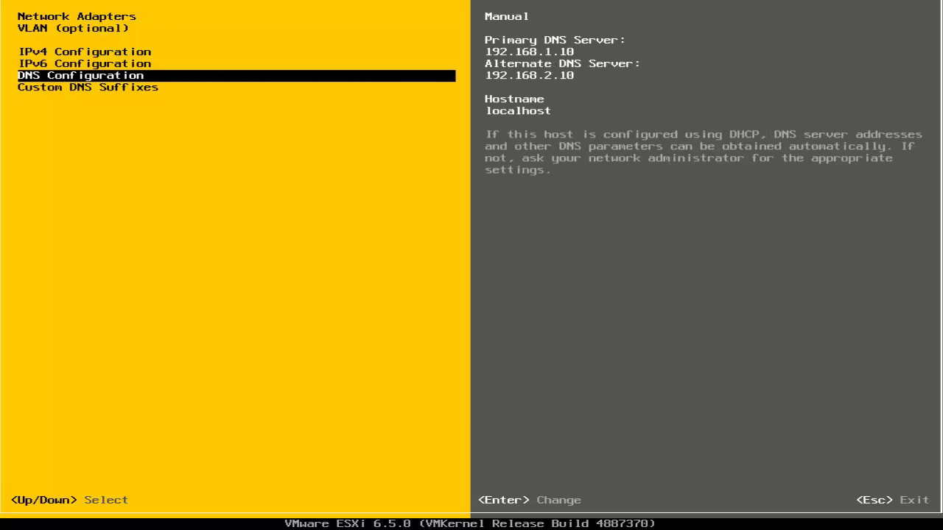
key("Return")
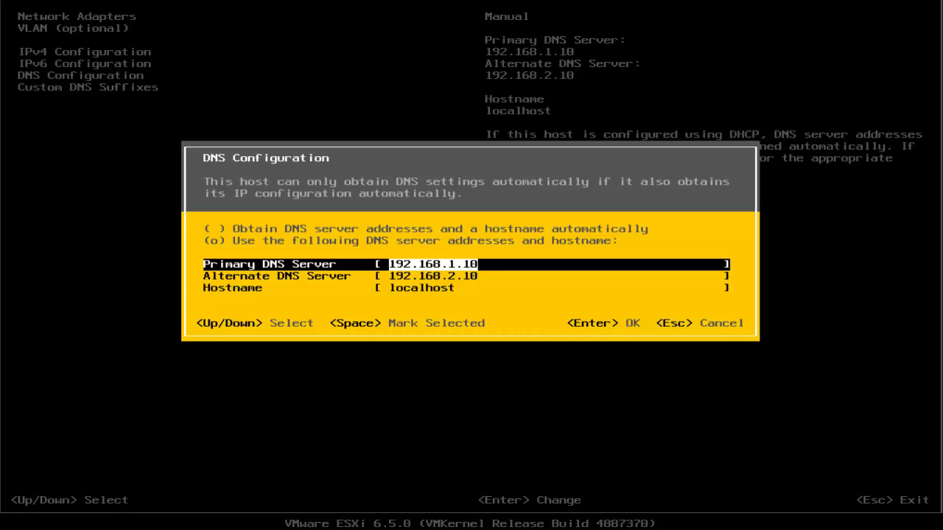
key("Down")
key("Down")
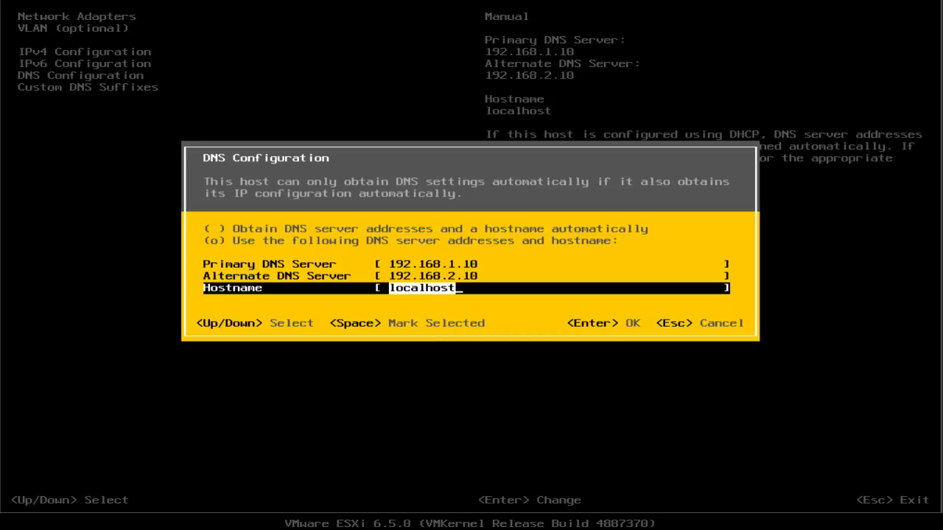
key("BackSpace")
type("e")
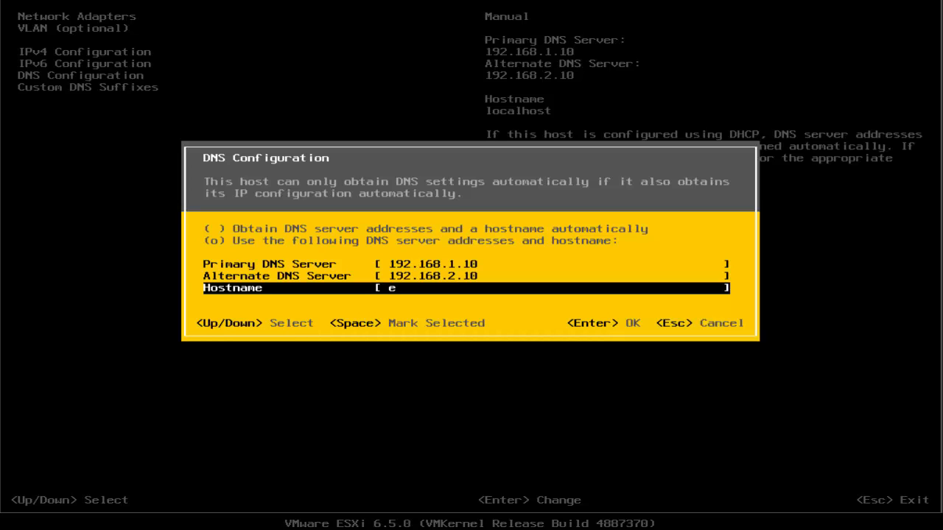
type("sxi-3")
key("Return")
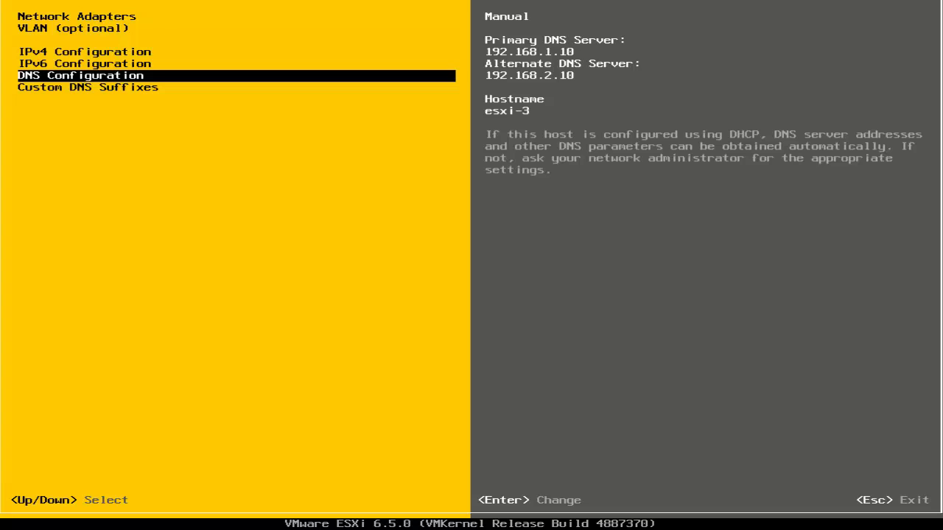
Leave the management network configuration, applying the changes and restarting the management network
key("Down")
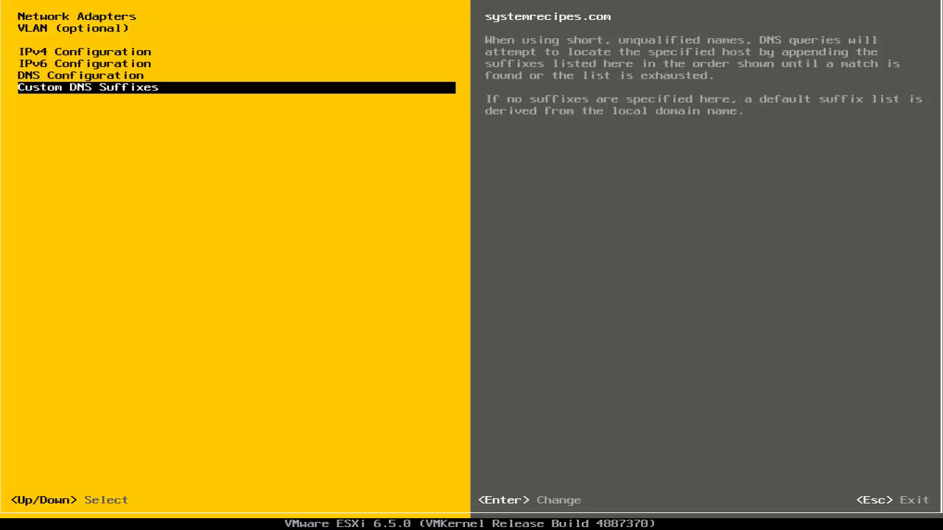
key("Escape")
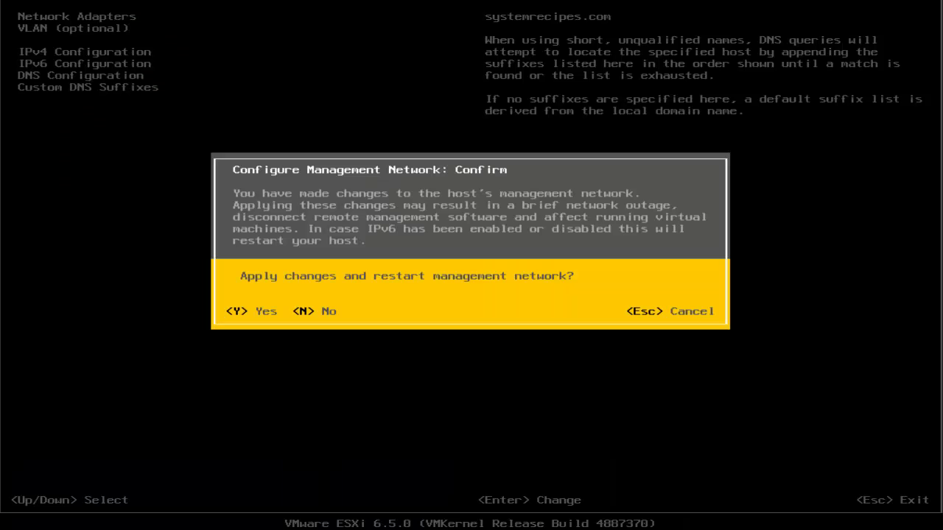
key("Escape")
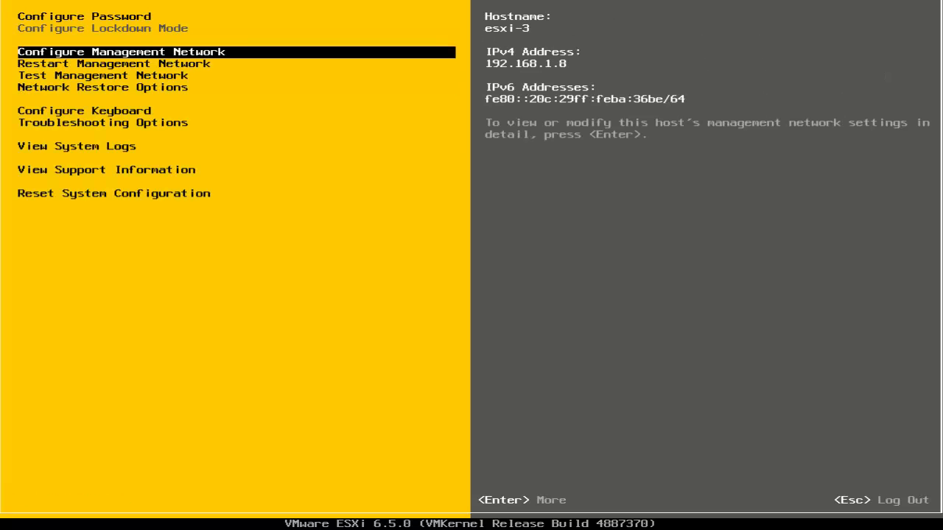
Run the management network test with the default ping addresses and the hostname esxi-3.systemrecipes.com
key("Down")
key("Down")
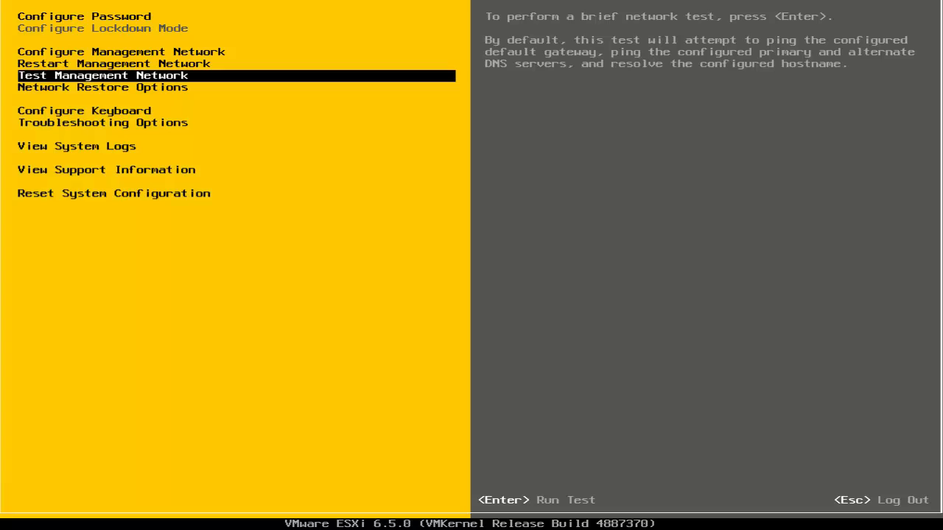
key("Return")
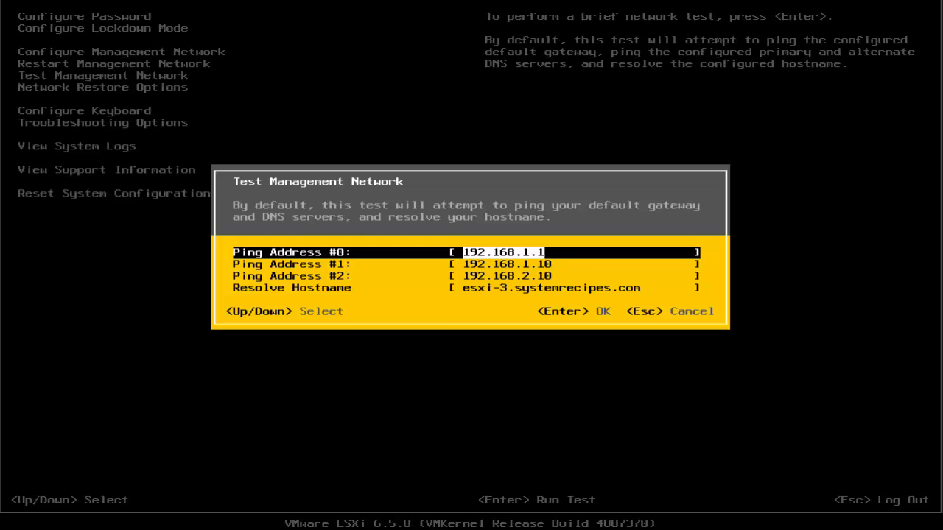
key("Return")
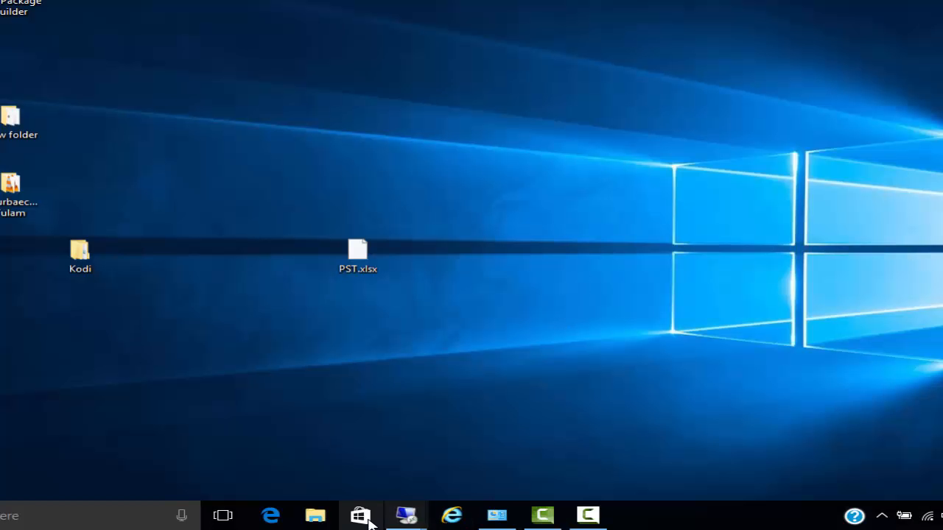
Switch to the 192.168.1.10 Remote Desktop session and open the systemrecipes.com forward lookup zone in a maximized DNS Manager
mouse_move(406, 515)
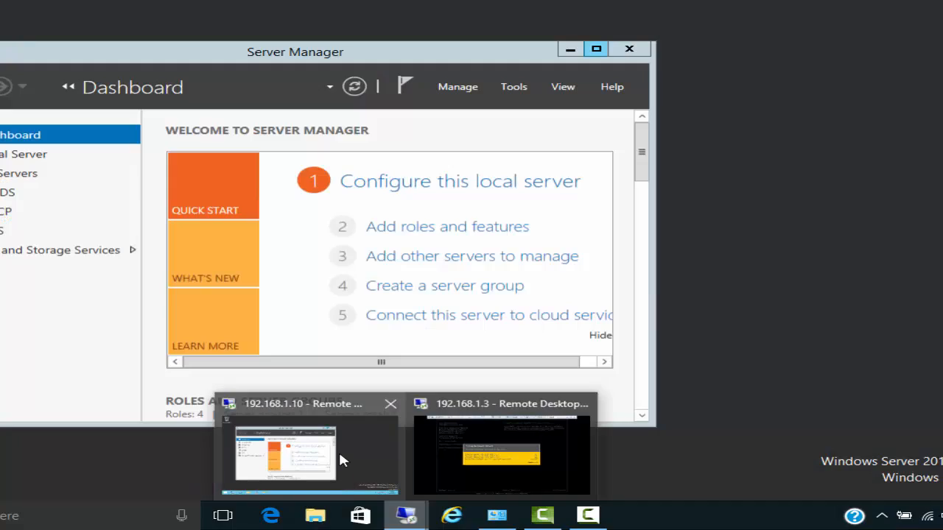
left_click(340, 453)
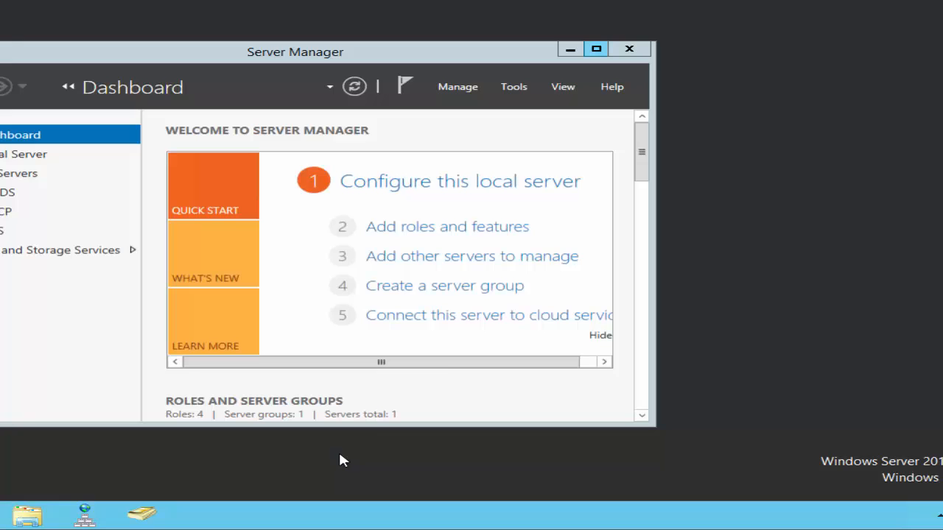
left_click(85, 516)
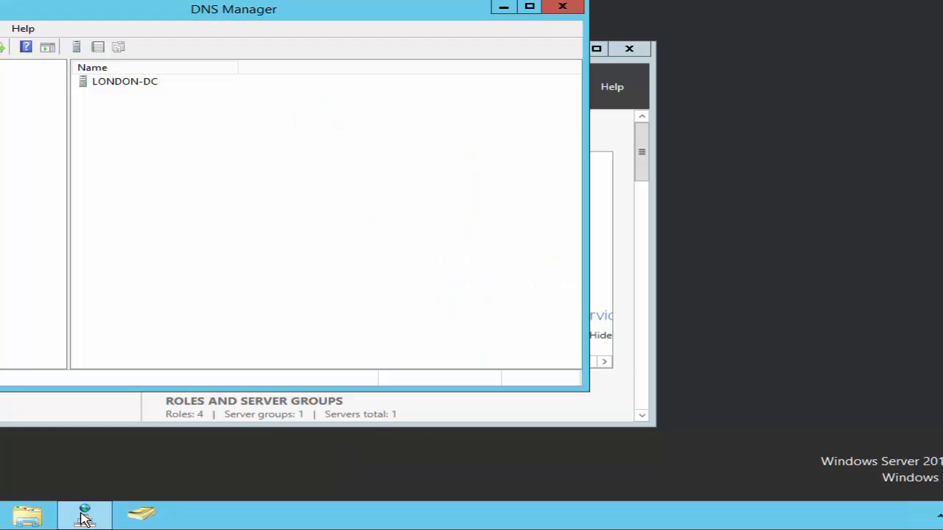
left_click(527, 14)
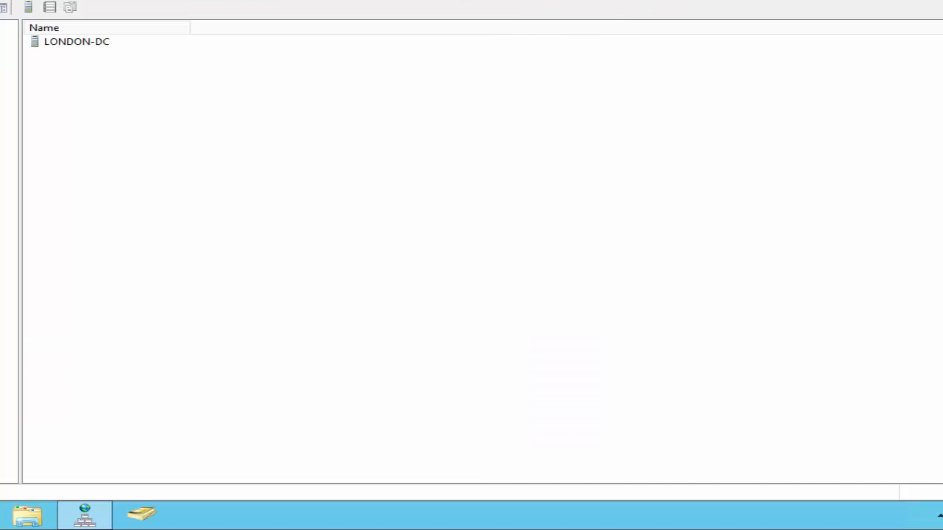
double_click(1, 41)
double_click(3, 67)
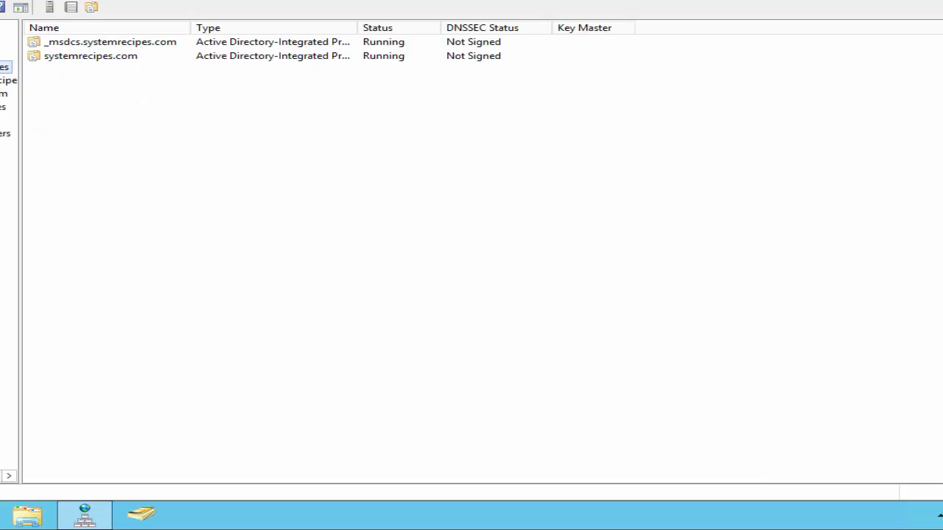
left_click(4, 93)
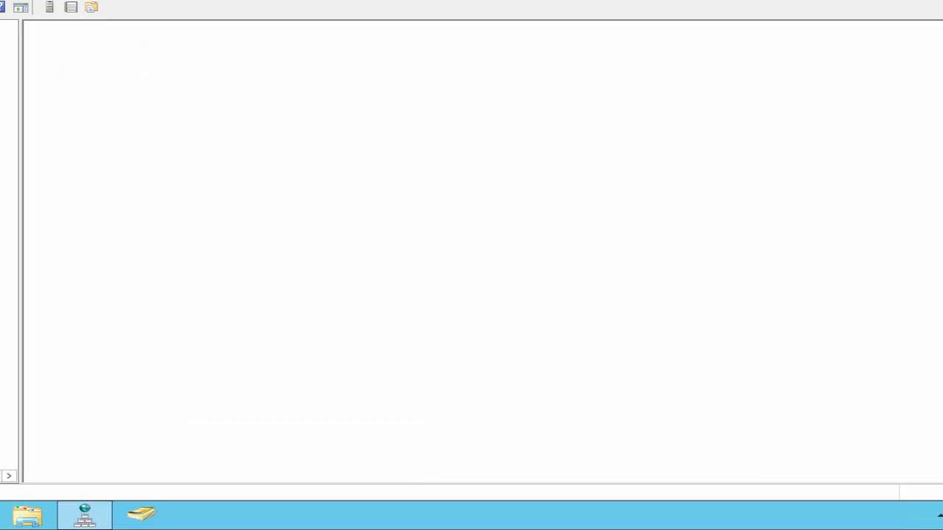
Start a new host (A) record in the systemrecipes.com zone with name esxi-3 and IP address 192.168.1.8
right_click(171, 327)
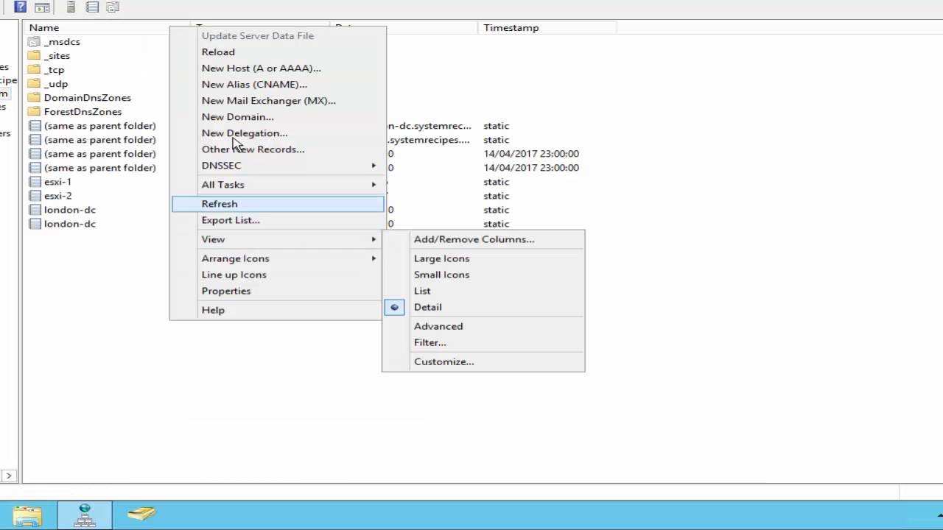
left_click(248, 68)
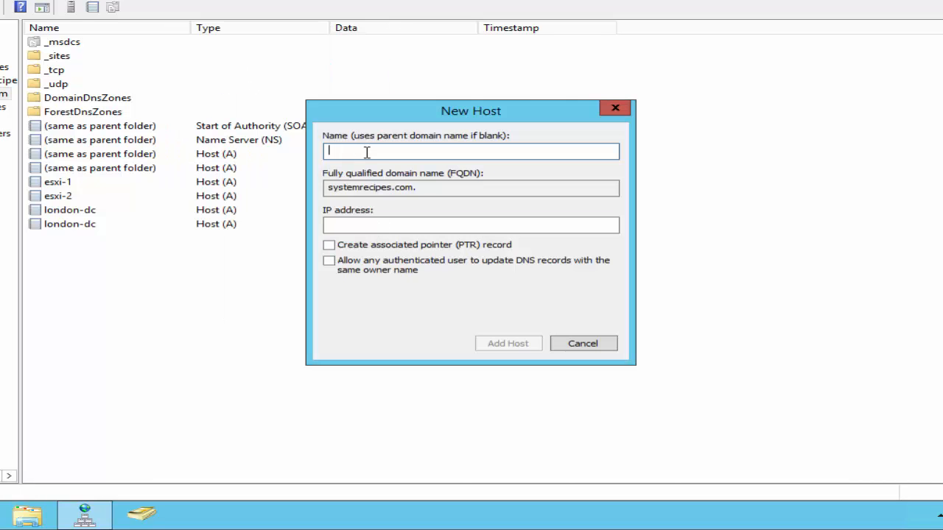
type("esx")
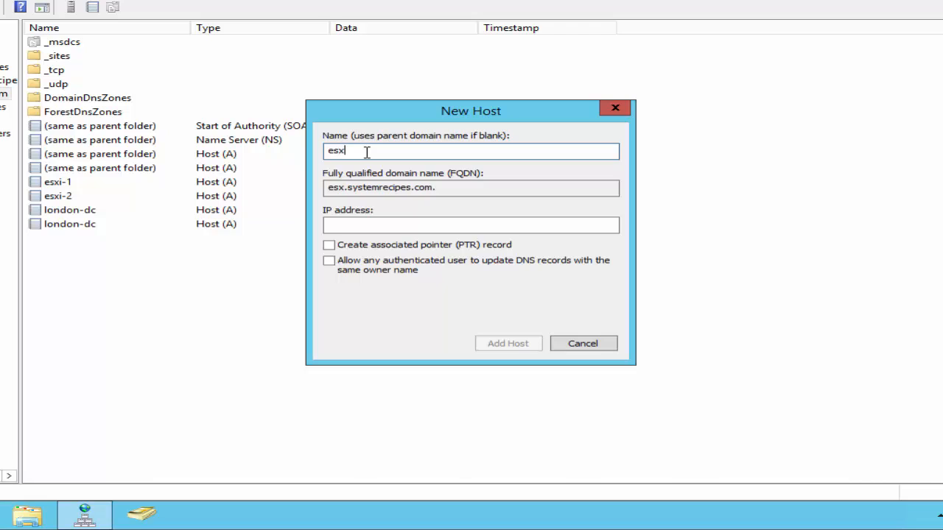
type("i-3")
key("Tab")
key("Tab")
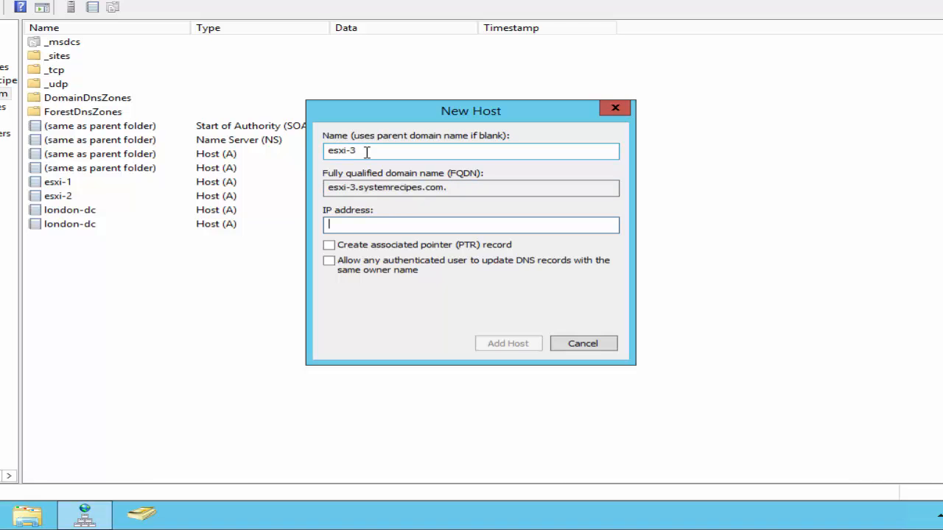
type("192.168.1.8")
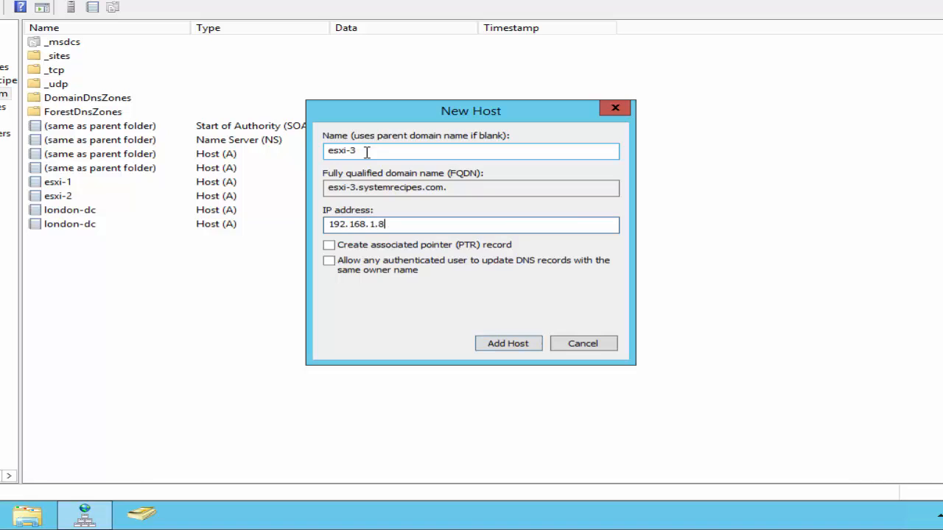
Enable creation of the associated pointer (PTR) record, add the host, and select the new esxi-3 record in the zone
left_click(329, 247)
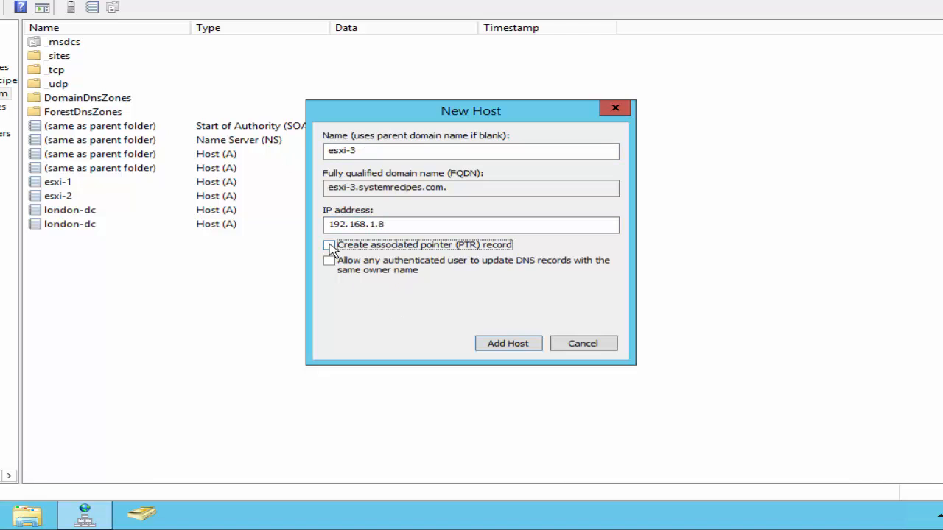
left_click(499, 350)
left_click(638, 301)
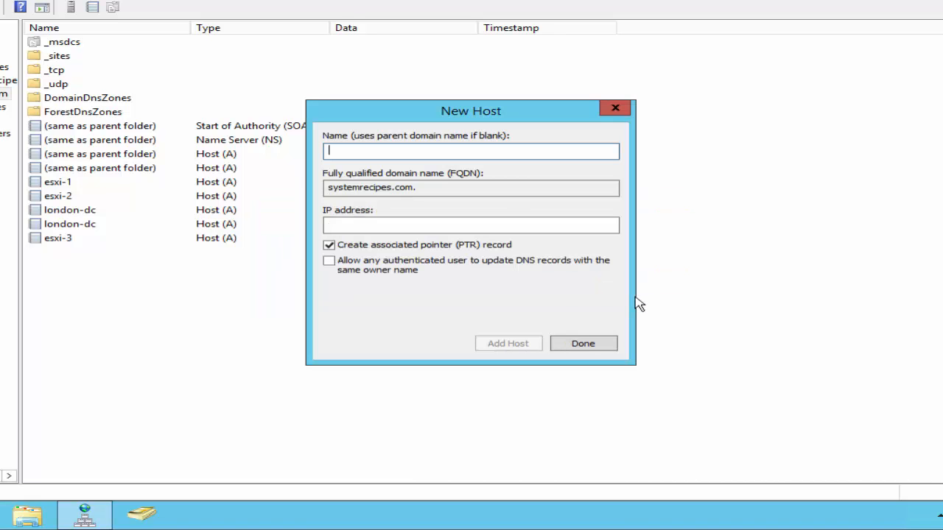
left_click(566, 344)
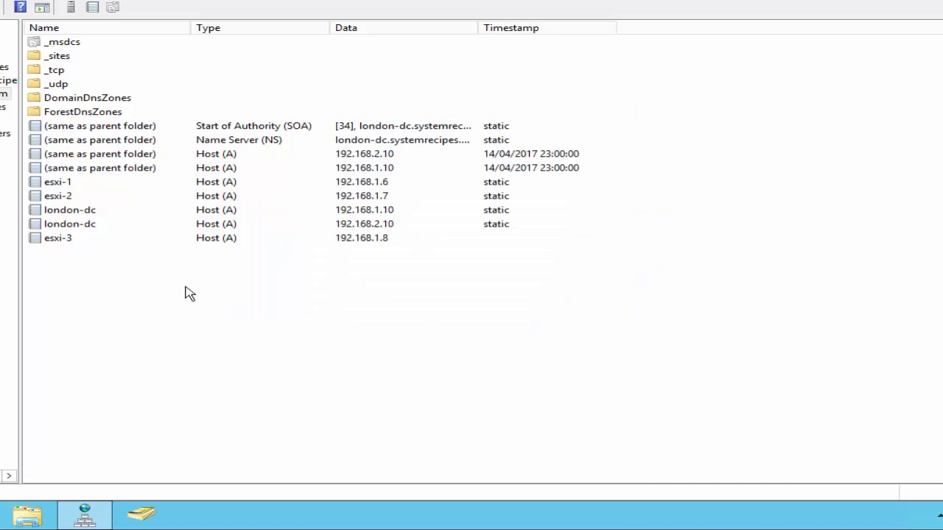
left_click(83, 240)
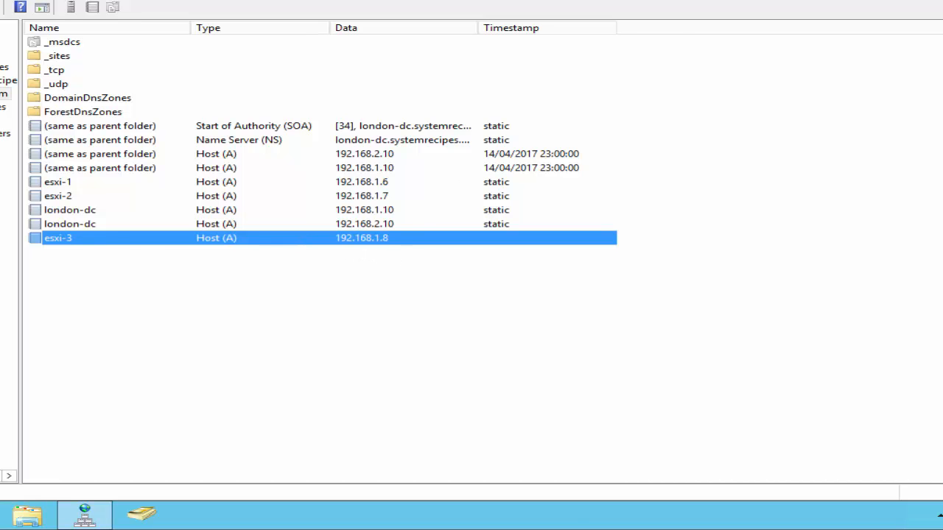
Return to the ESXi console in the other Remote Desktop session and rerun the management network test with its default addresses and hostname
left_click(699, 1)
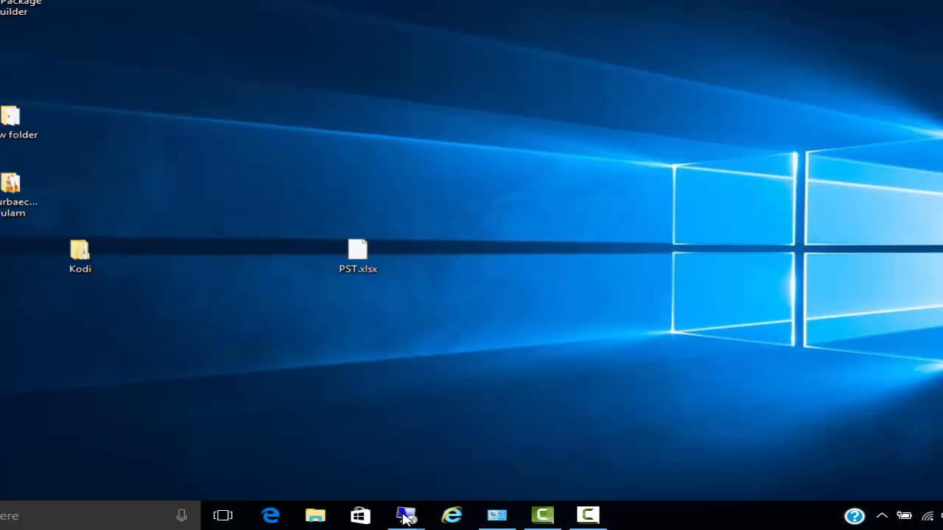
mouse_move(406, 515)
left_click(508, 449)
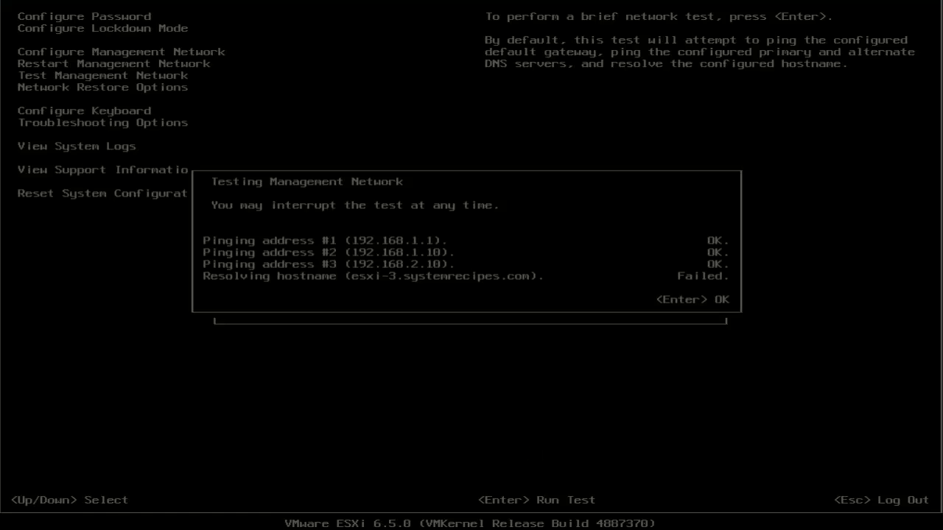
key("Return")
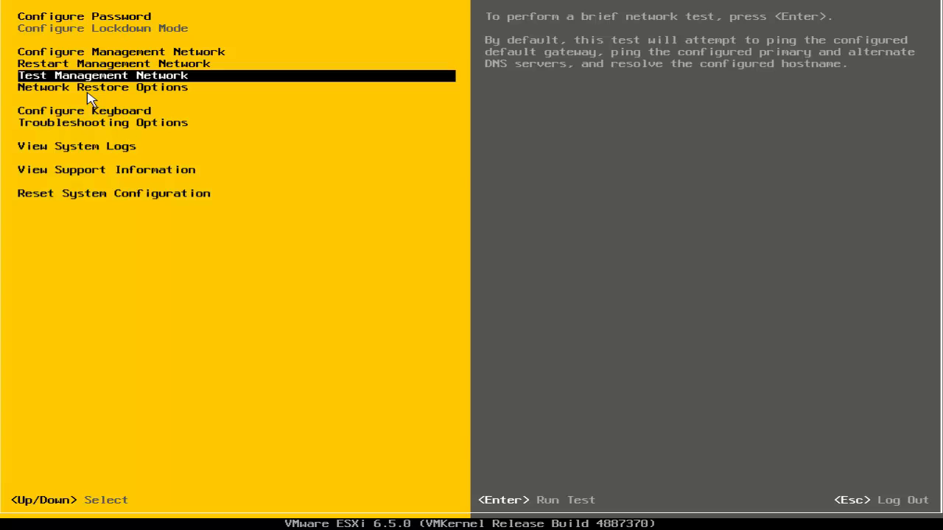
key("Return")
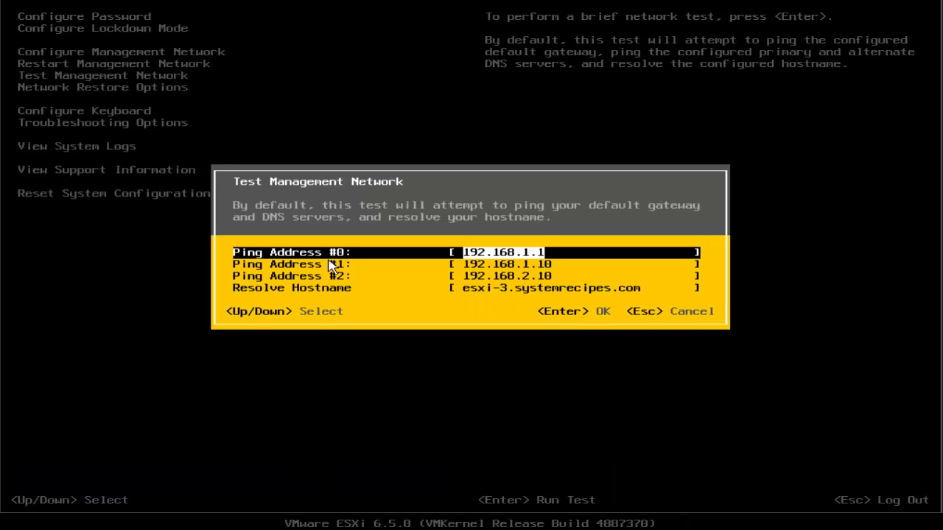
key("Return")
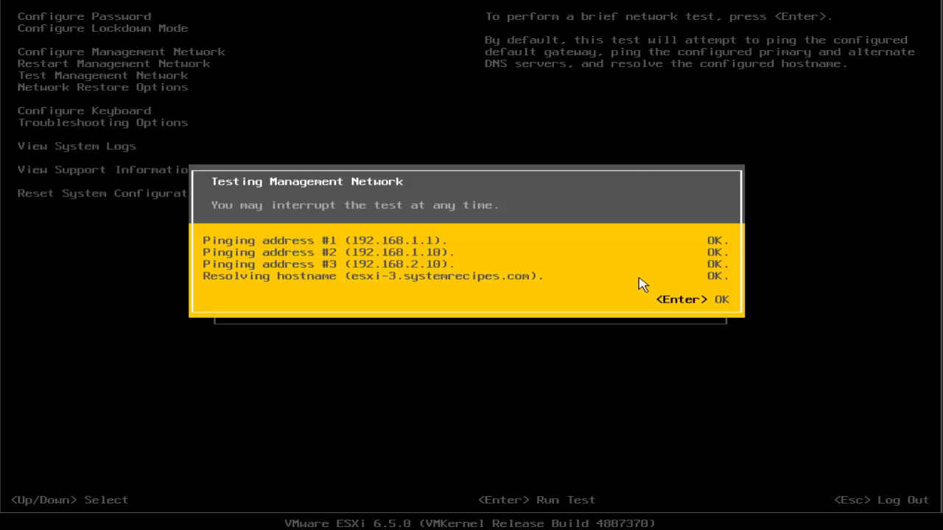
key("Return")
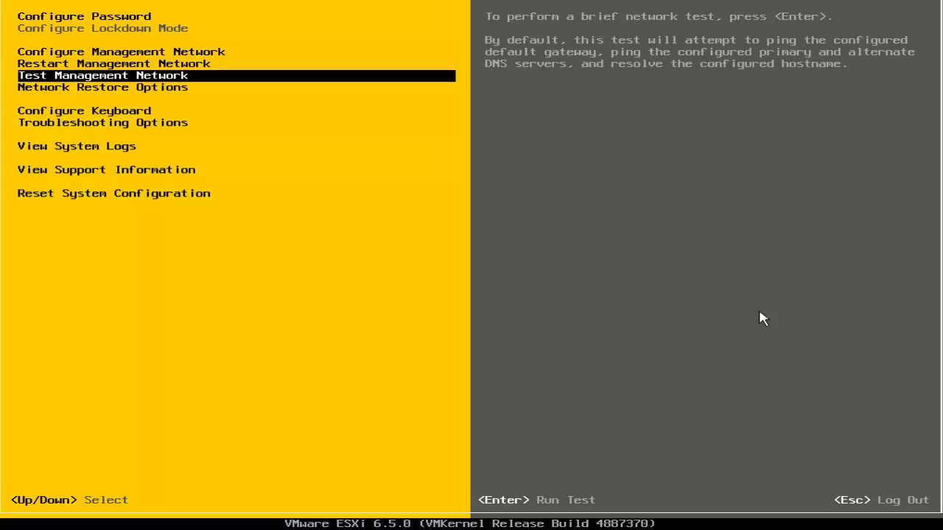
key("Down")
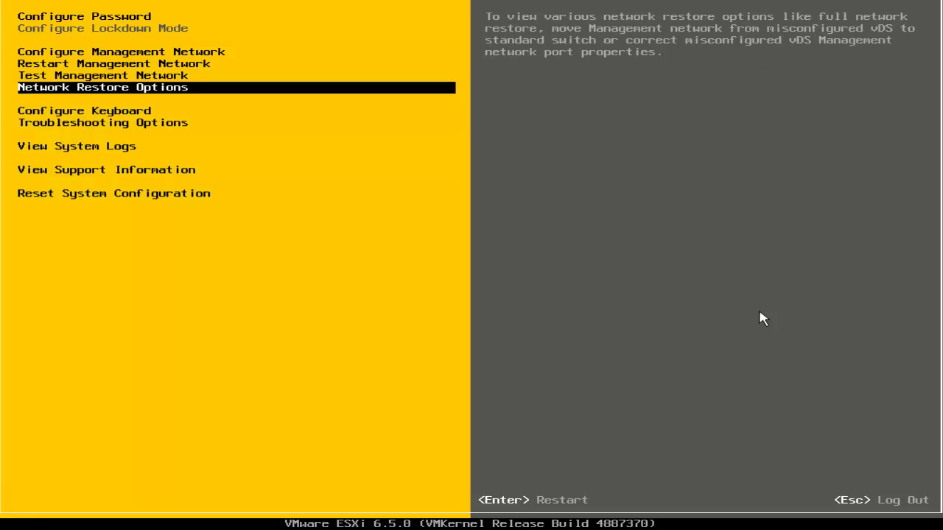
key("Down")
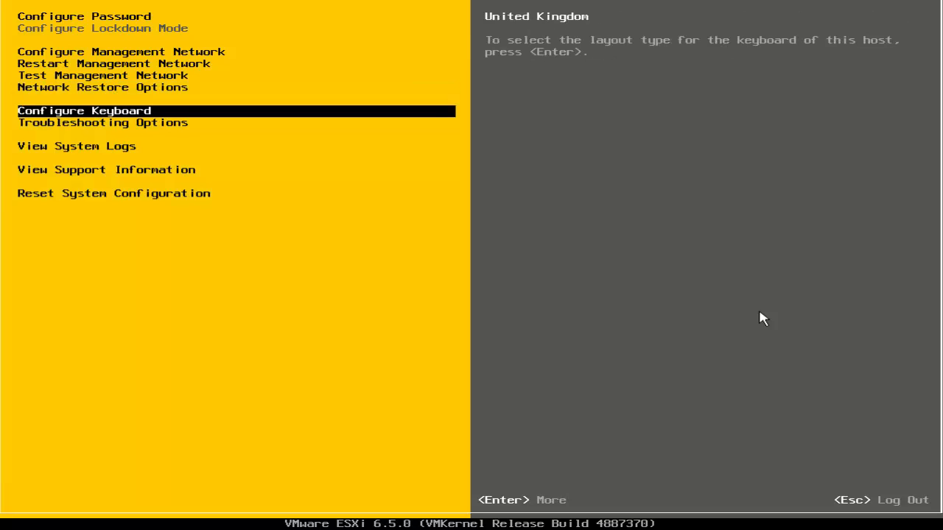
Review the Syslog and Vmkernel logs from the ESXi system logs, closing each one after viewing
key("Down")
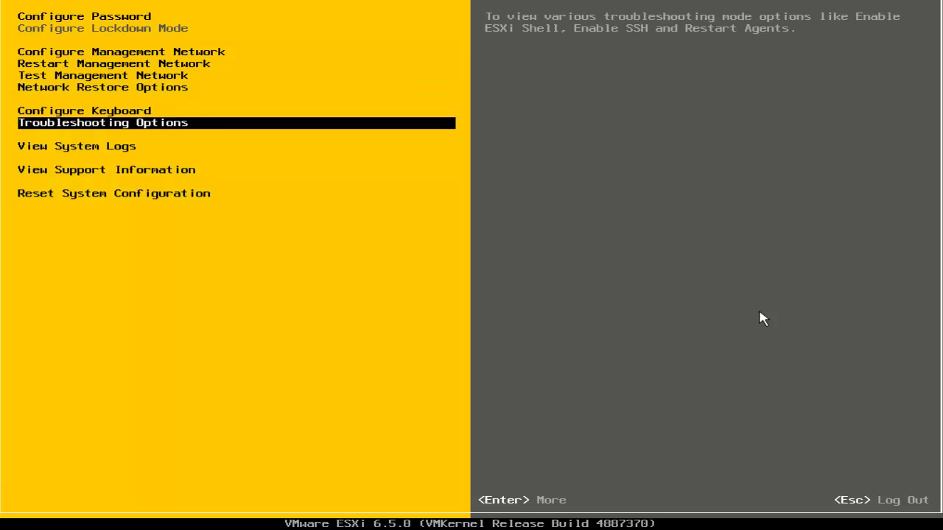
key("Down")
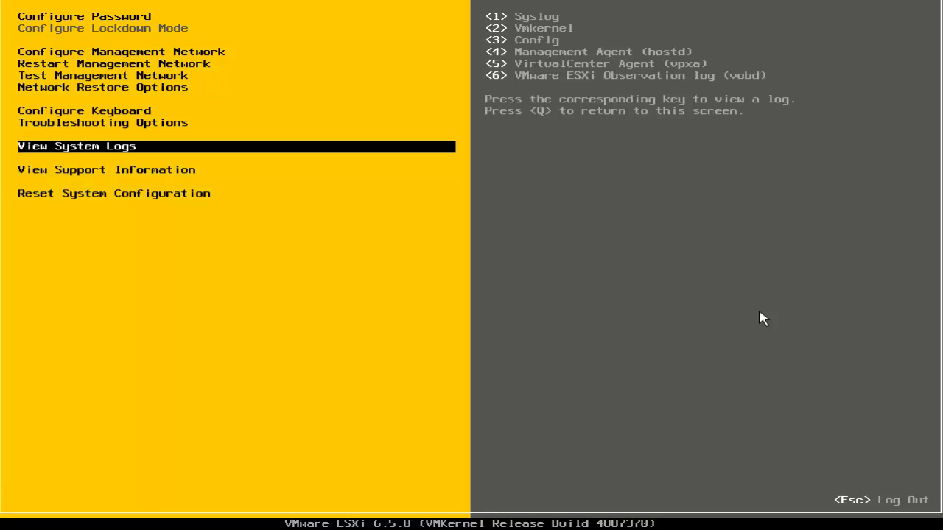
key("1")
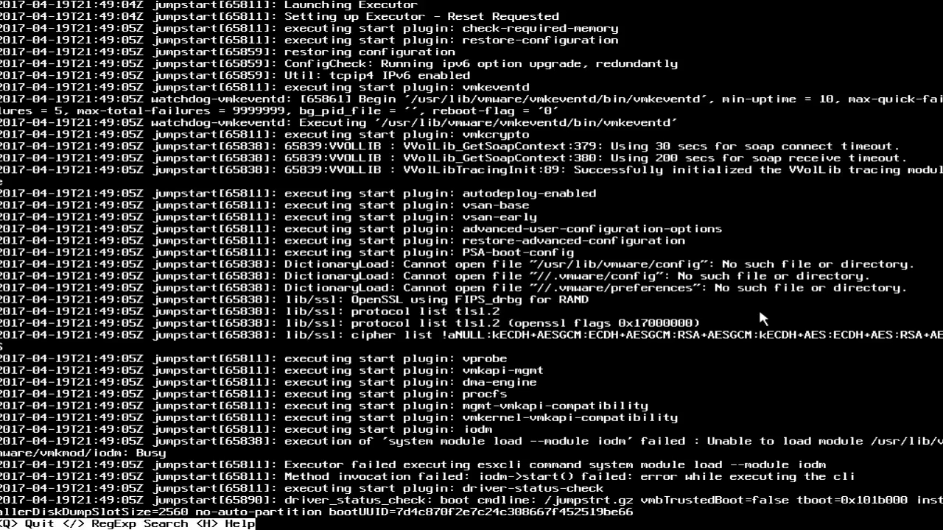
key("Escape")
key("q")
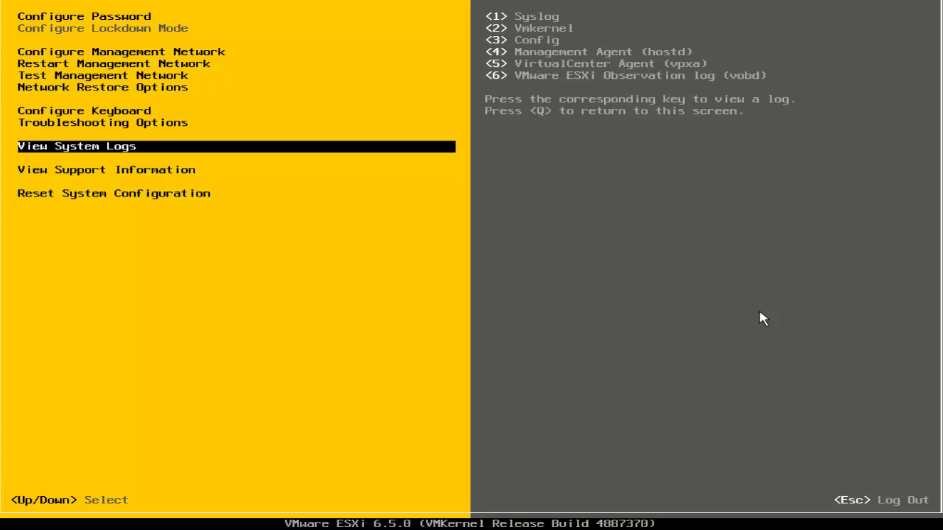
key("2")
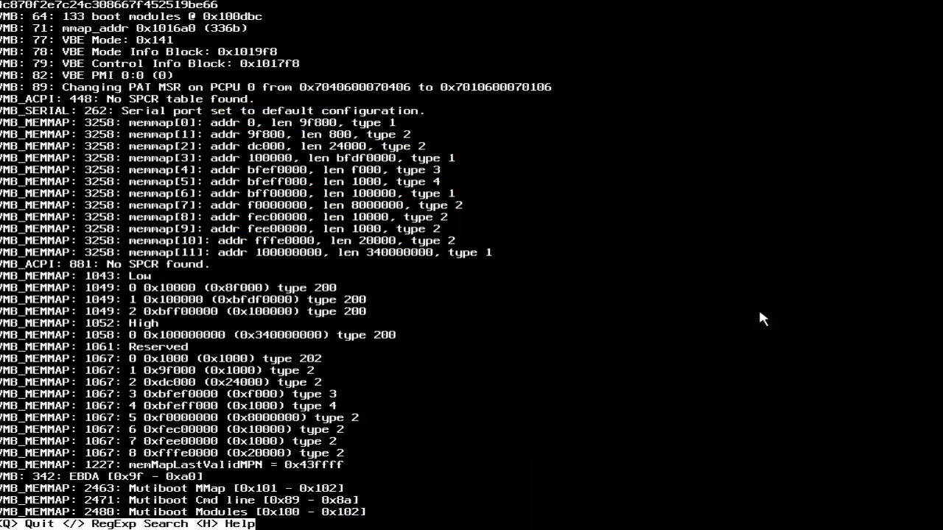
key("q")
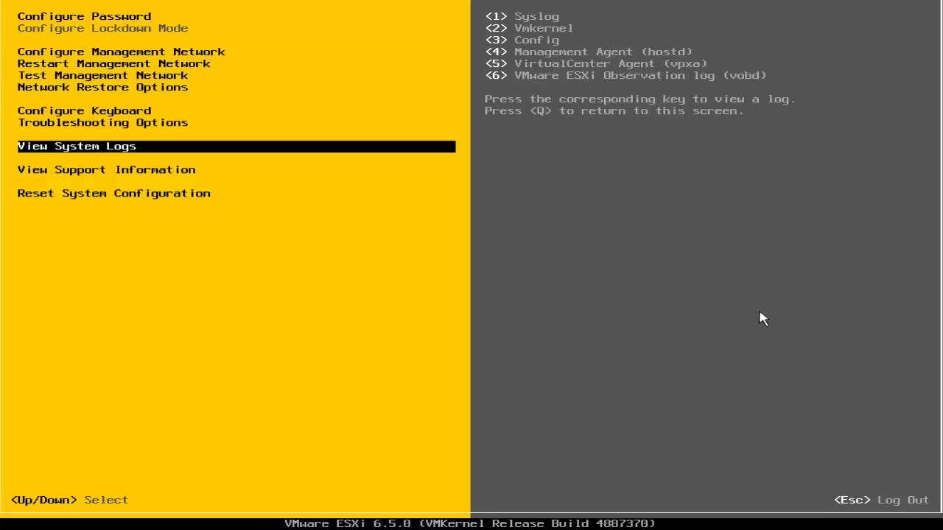
Read through the Config system log and return to the system customization screen
key("3")
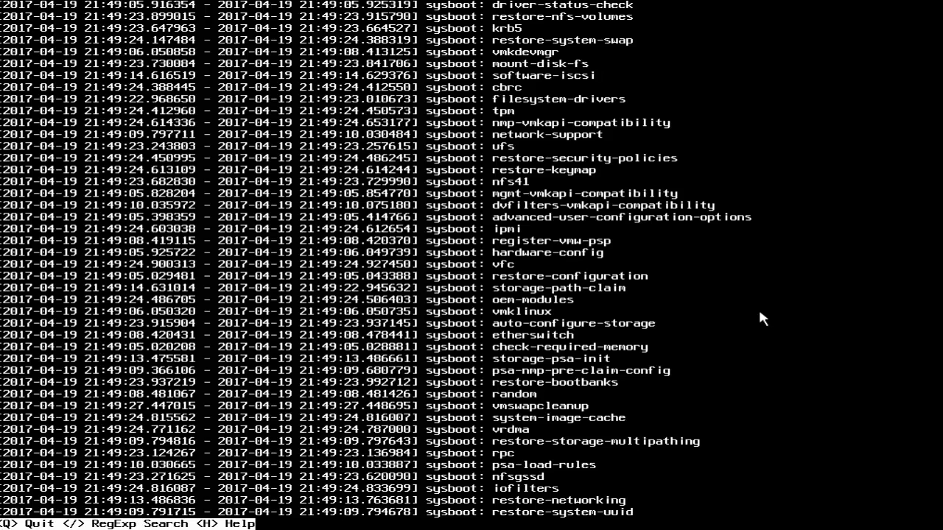
key("Down")
key("Down")
key("Down")
key("Down")
key("Down")
key("Down")
key("Down")
key("Down")
key("Down")
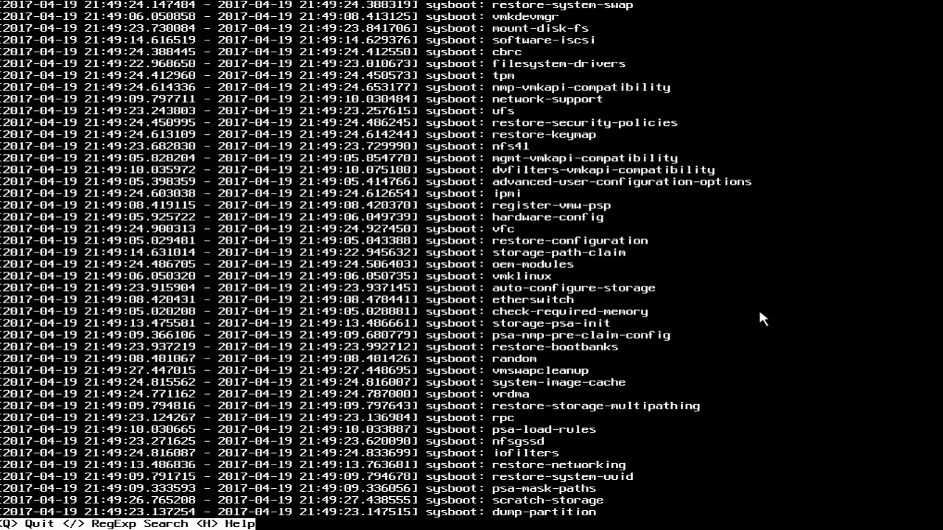
key("Down")
key("Down")
key("Down")
key("Down")
key("Down")
key("Down")
key("Down")
key("Down")
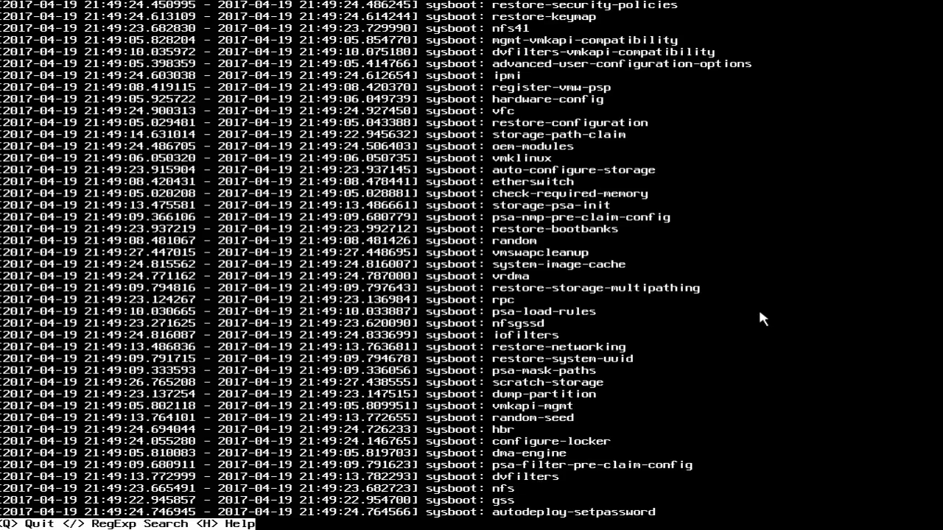
key("Down")
key("Down")
key("Down")
key("Down")
key("Down")
key("Down")
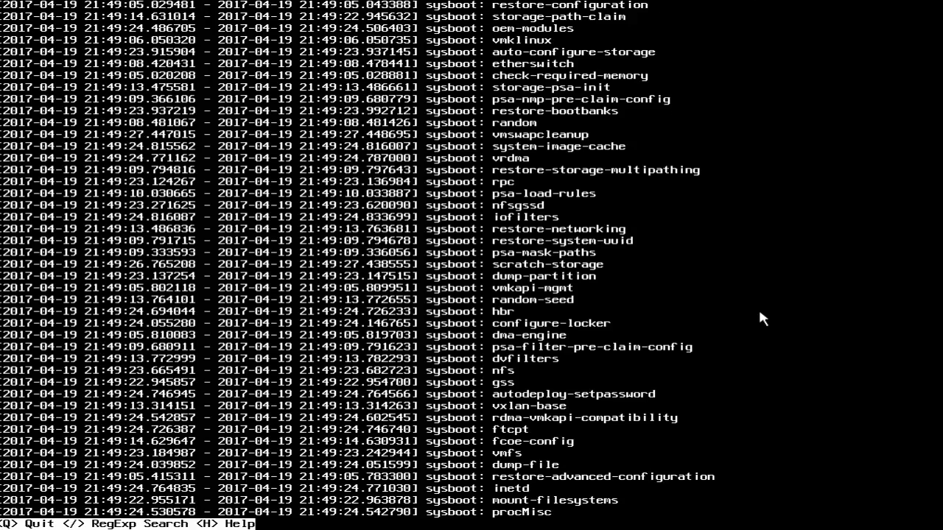
key("q")
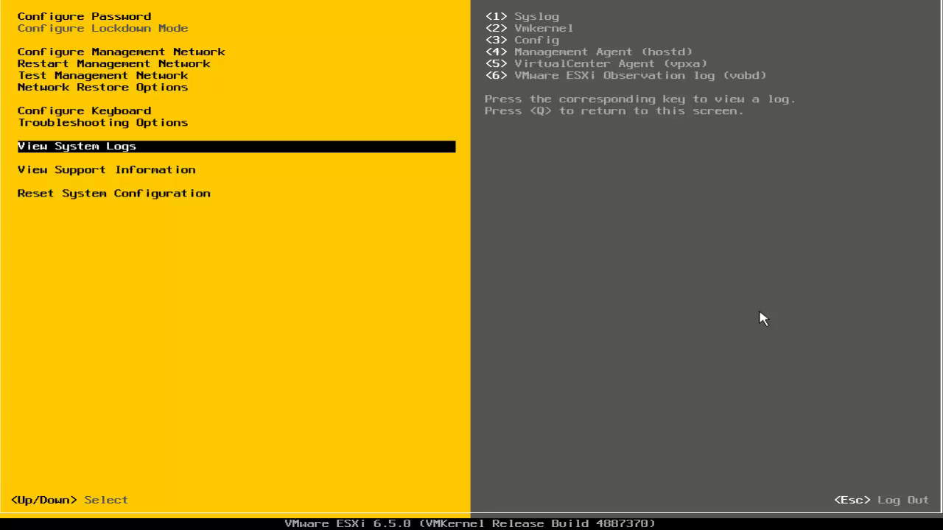
Examine the support information and the Reset System Configuration description, and log out of the ESXi console
key("Down")
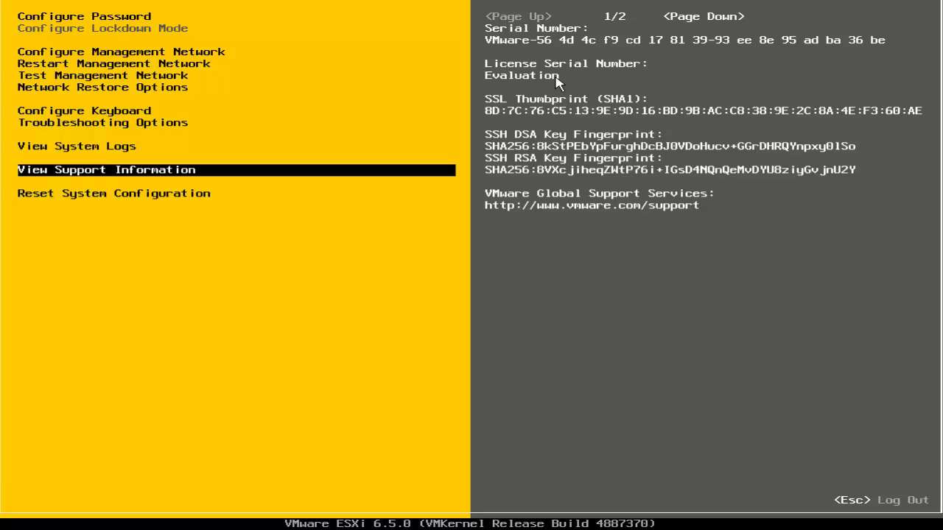
key("Down")
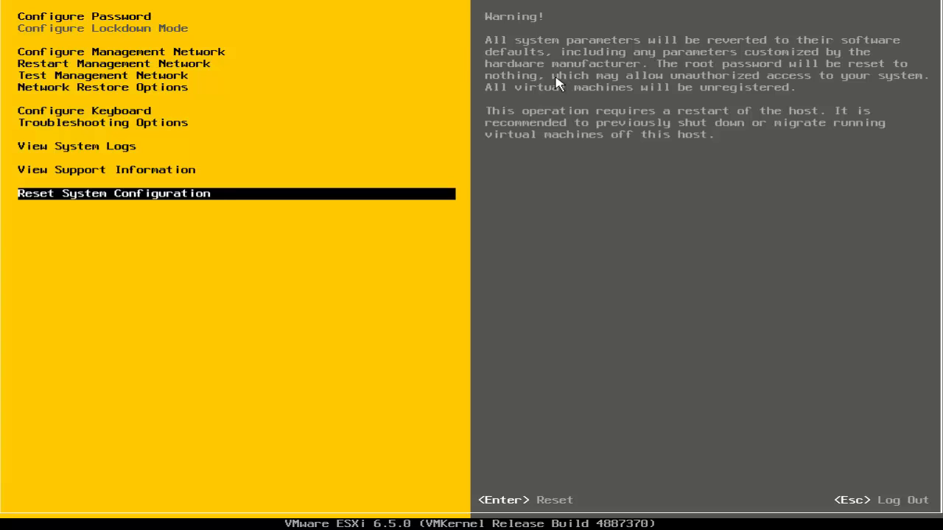
key("Escape")
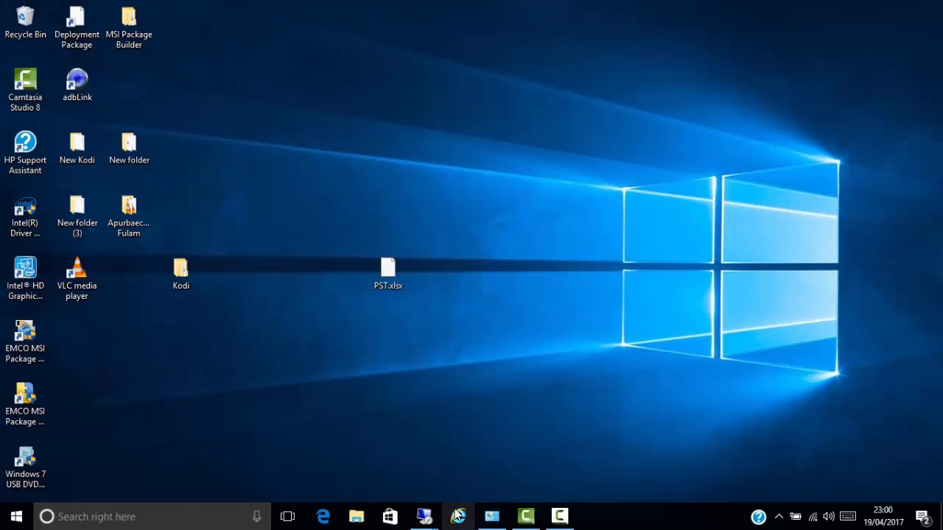
left_click(452, 515)
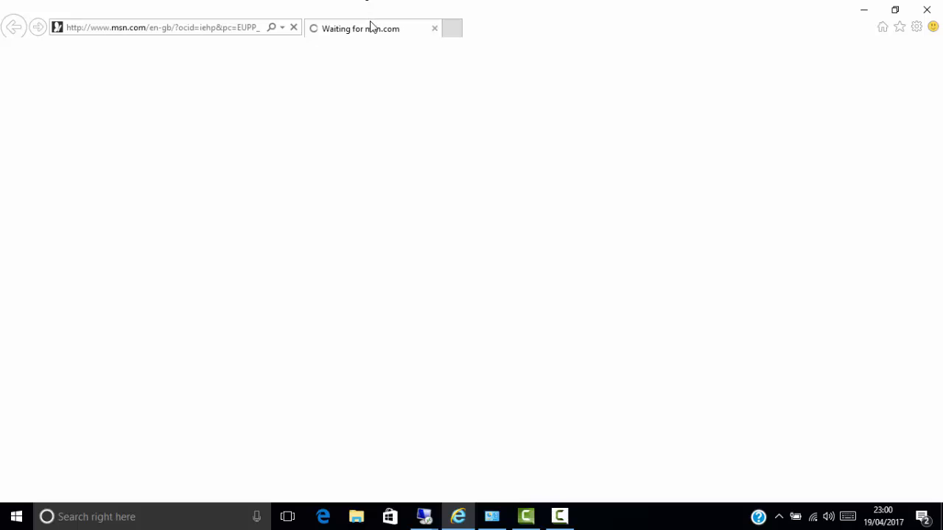
left_click(232, 33)
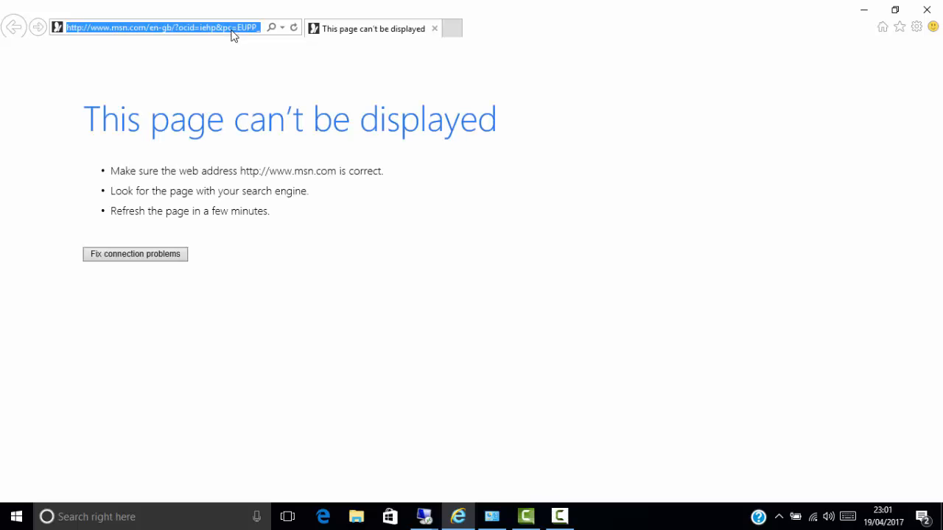
type("https://esxi-3.systemrecipes.com/")
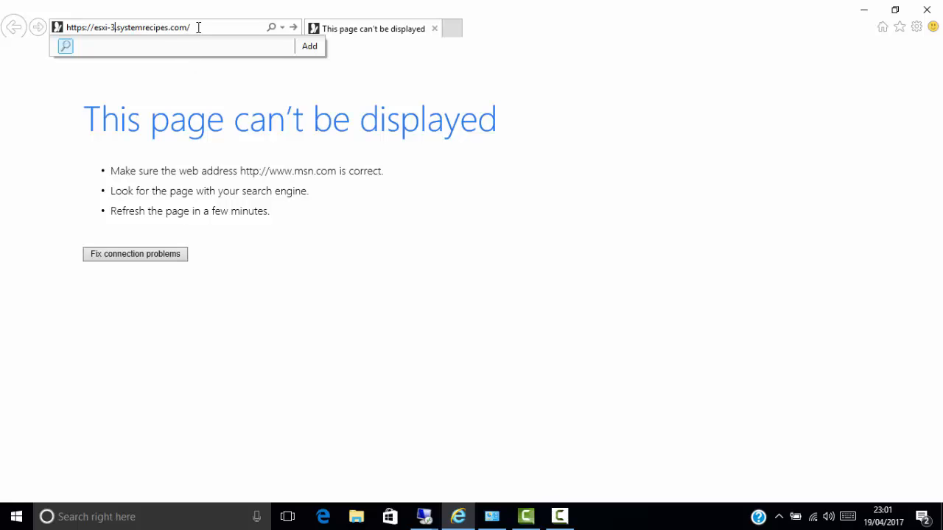
key("Return")
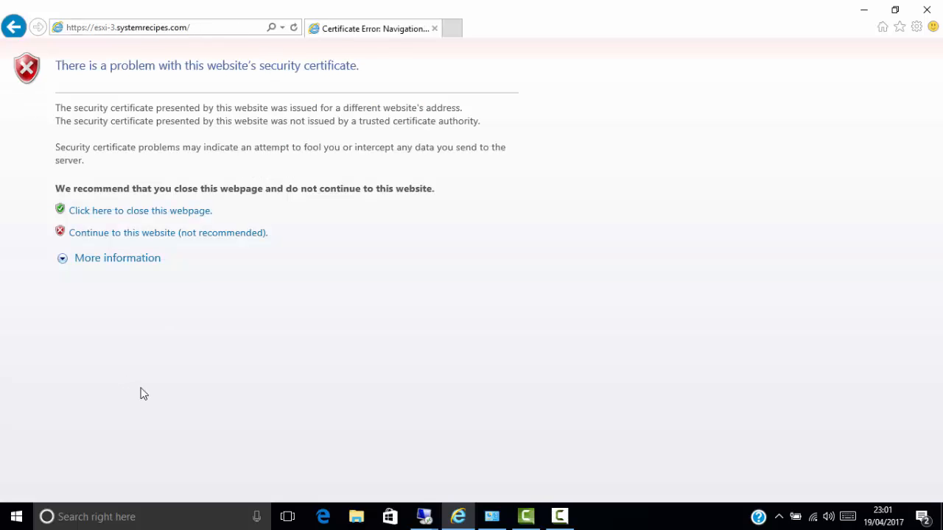
left_click(127, 235)
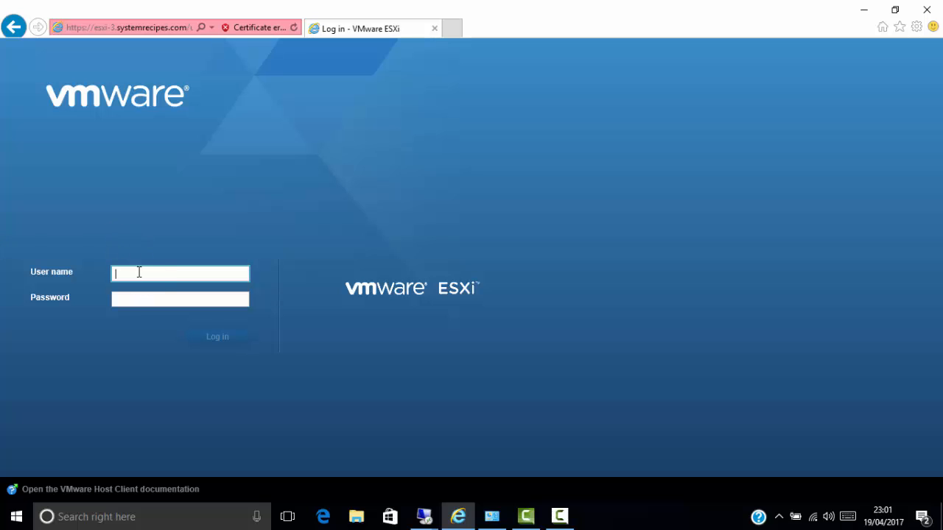
Log in to the host client as root with the account password and accept the CEIP notice with Join CEIP enabled
type("root")
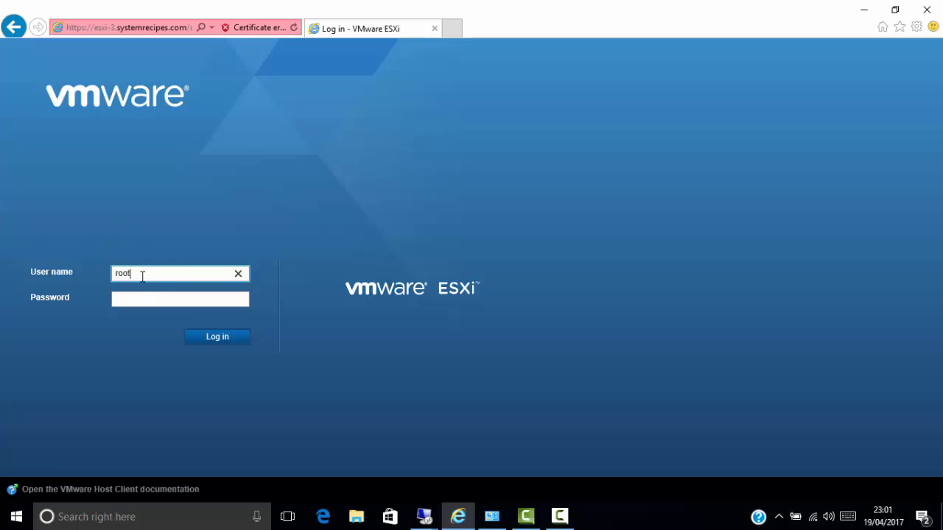
key("Tab")
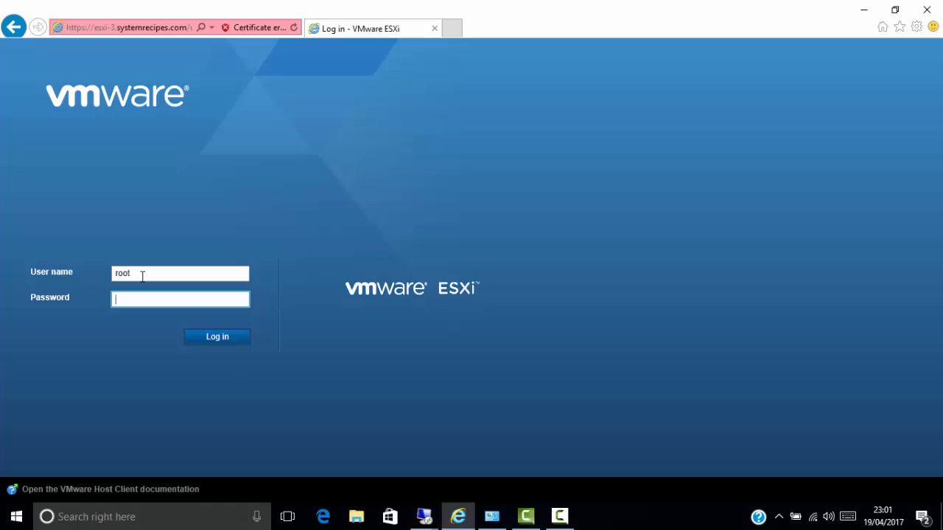
type("********")
key("Return")
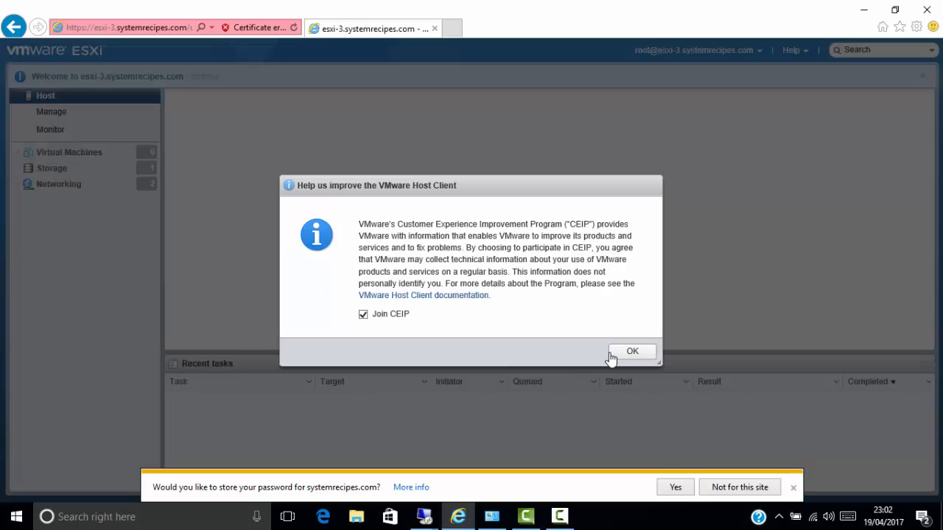
left_click(632, 352)
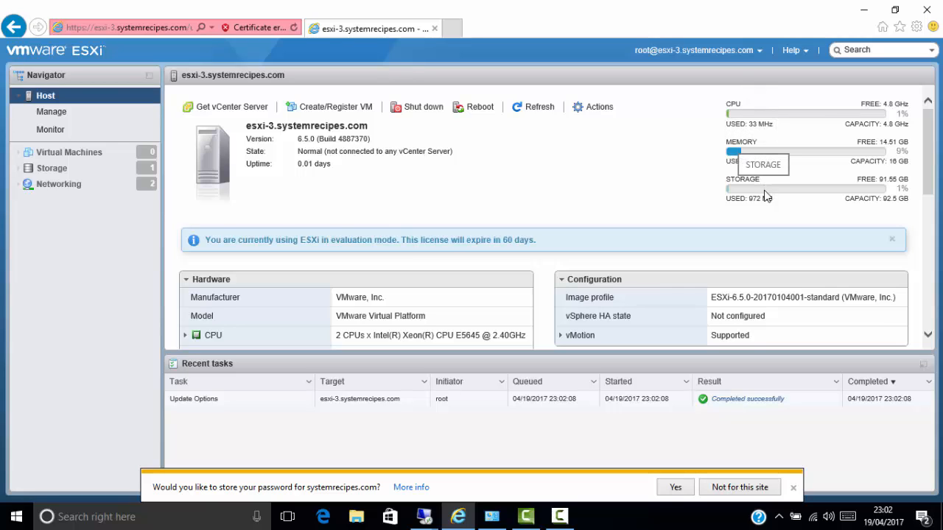
Examine the host's datastores, its networking port groups and its virtual machines list
left_click(45, 171)
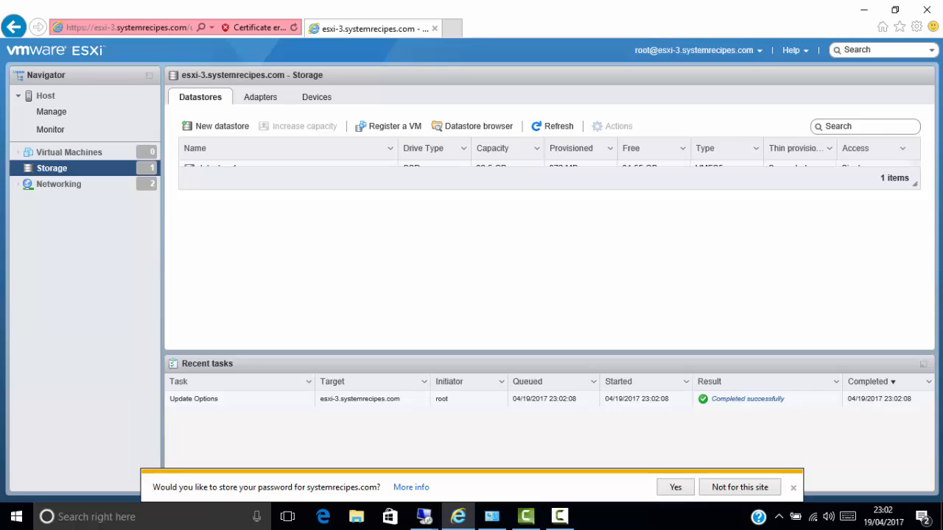
left_click_drag(914, 185, 915, 196)
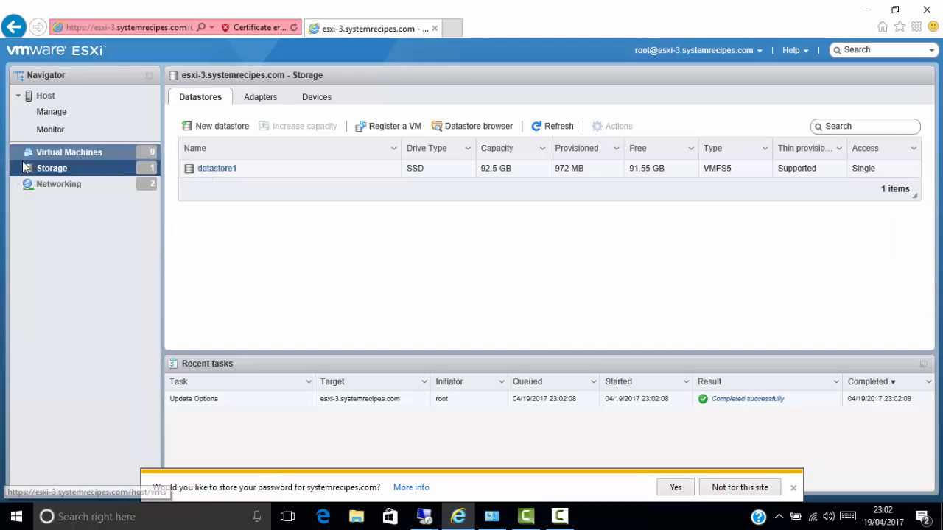
left_click(44, 187)
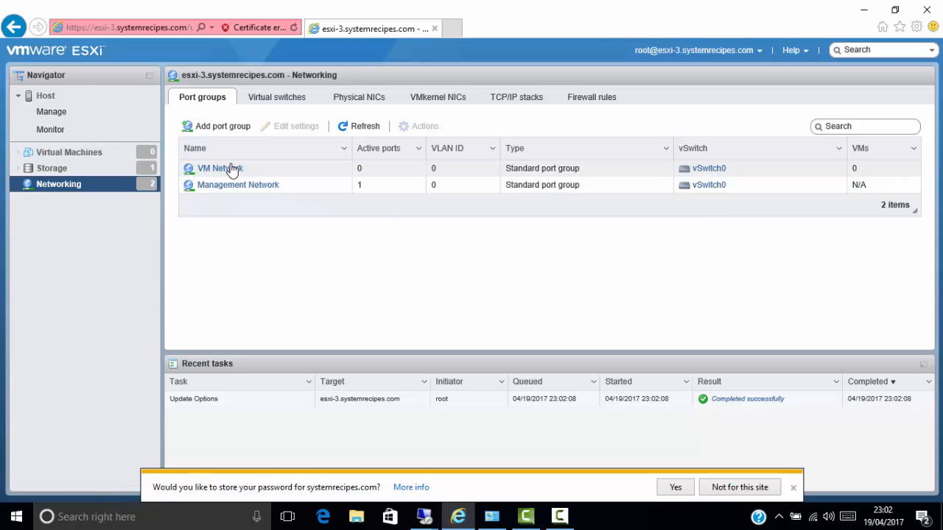
left_click(51, 154)
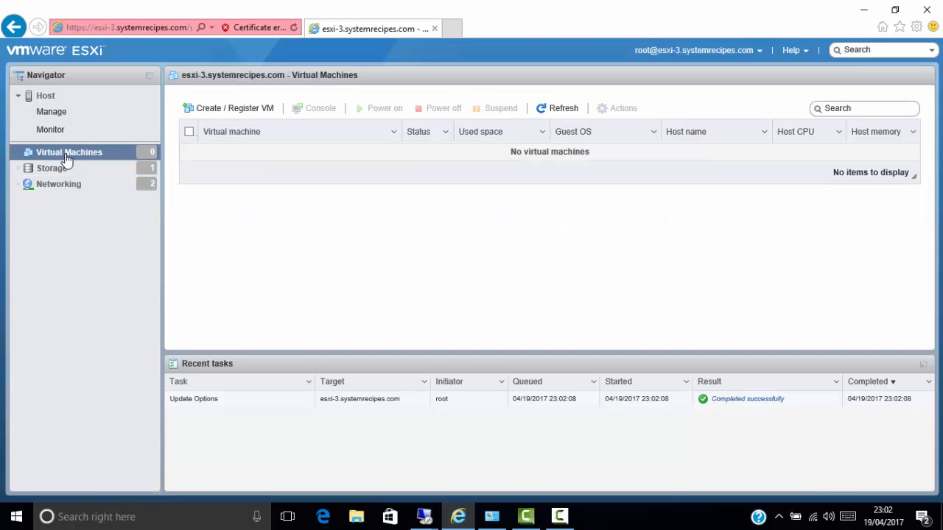